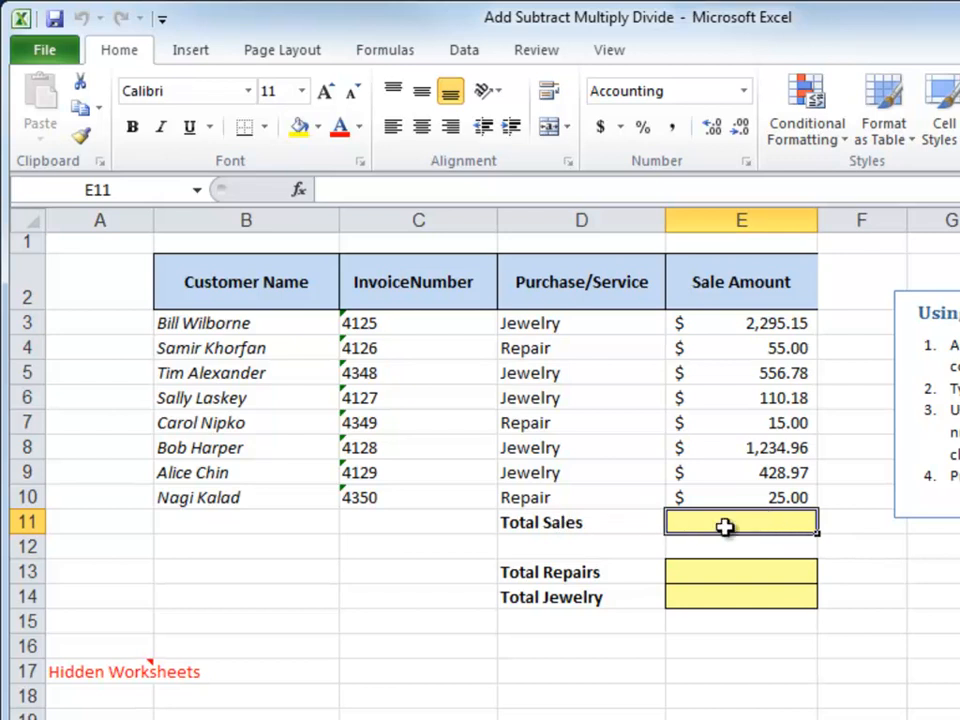
Review the sale amounts E3:E10, the total cells, and the repair amounts in E4, E7, E10
{"action": "left_click_drag", "start_coordinate": [750, 321], "coordinate": [727, 497]}
{"action": "left_click", "coordinate": [719, 522]}
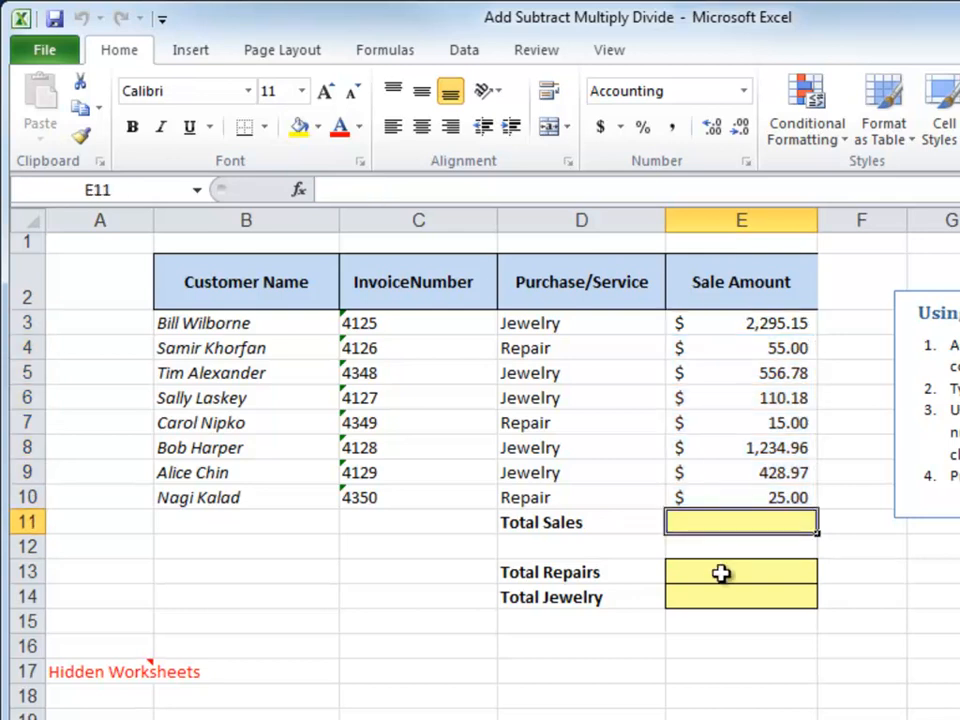
{"action": "left_click", "coordinate": [721, 573]}
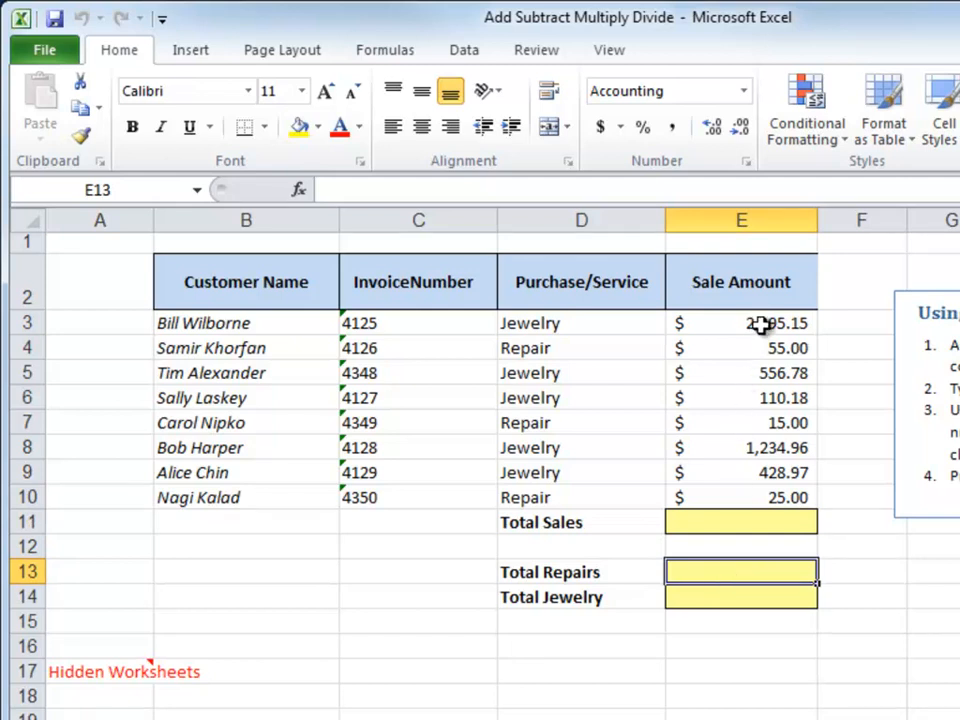
{"action": "left_click", "coordinate": [791, 350]}
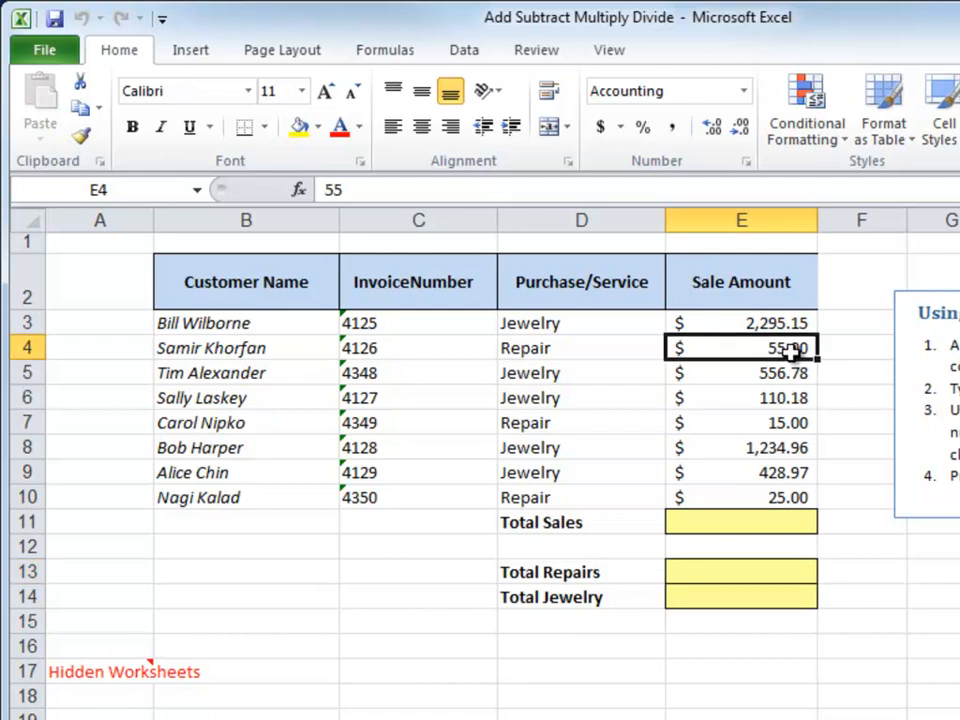
{"action": "left_click", "coordinate": [775, 424]}
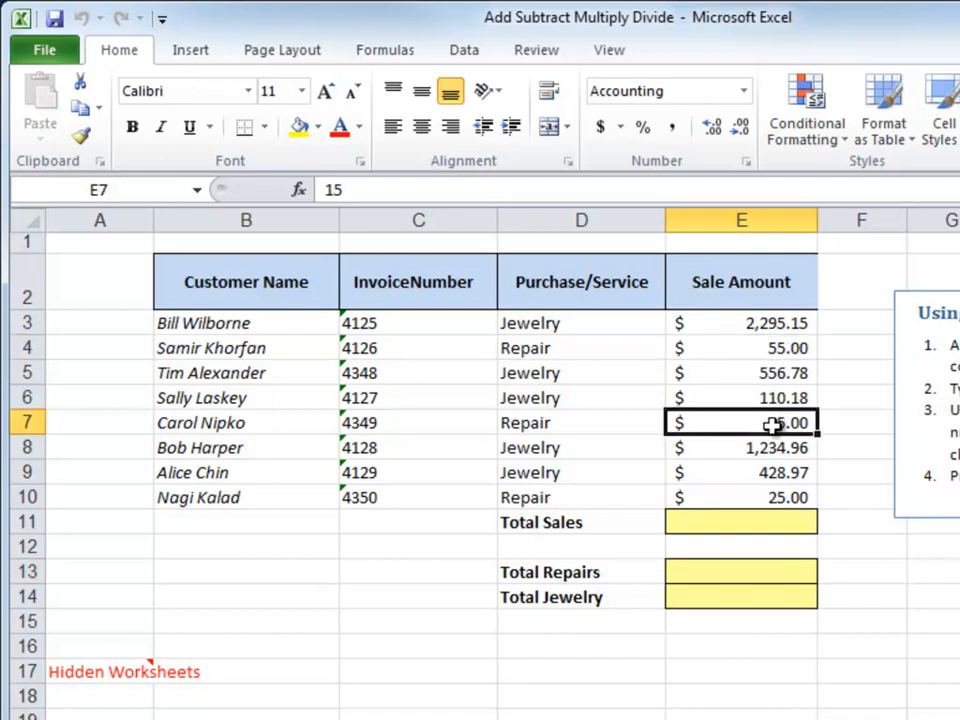
{"action": "left_click", "coordinate": [769, 497]}
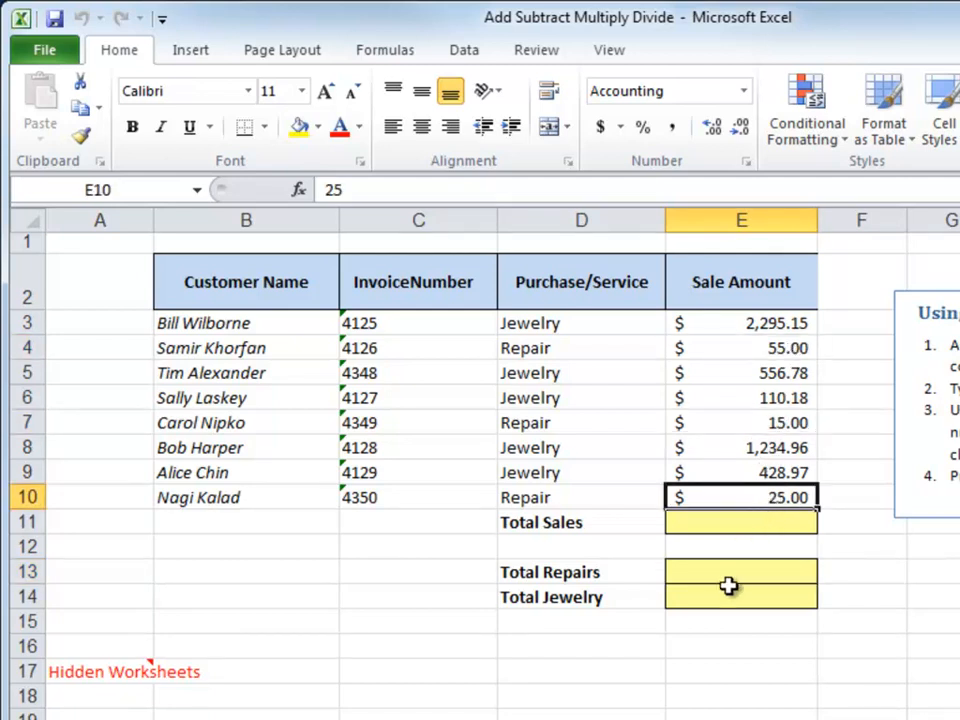
{"action": "left_click", "coordinate": [732, 527]}
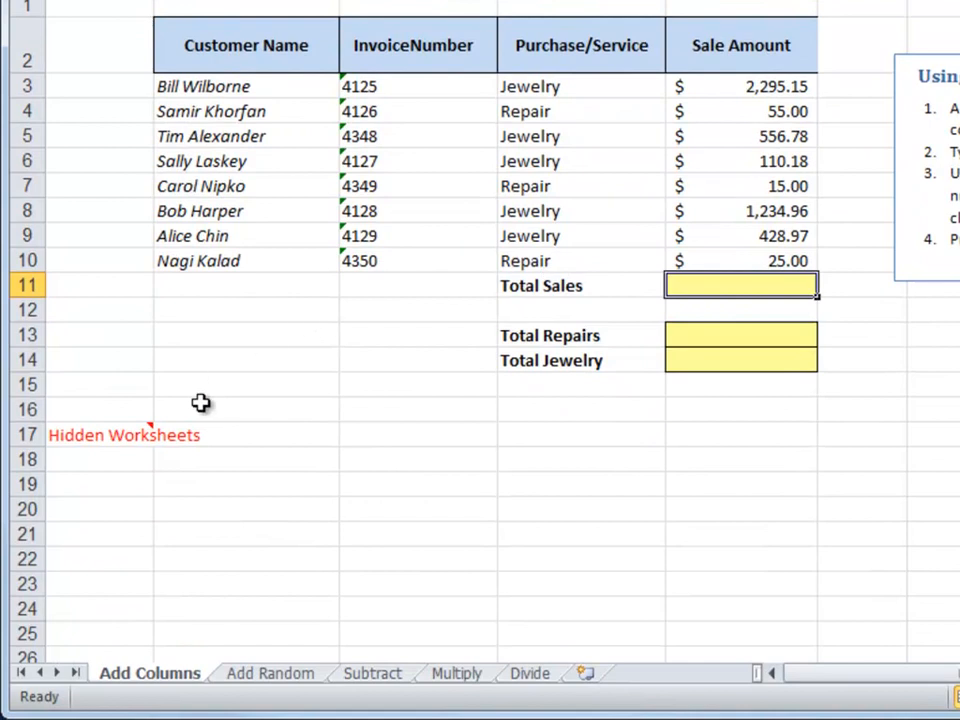
Bring up the list of hidden sheets from the Multiply sheet tab's menu
{"action": "mouse_move", "coordinate": [112, 436]}
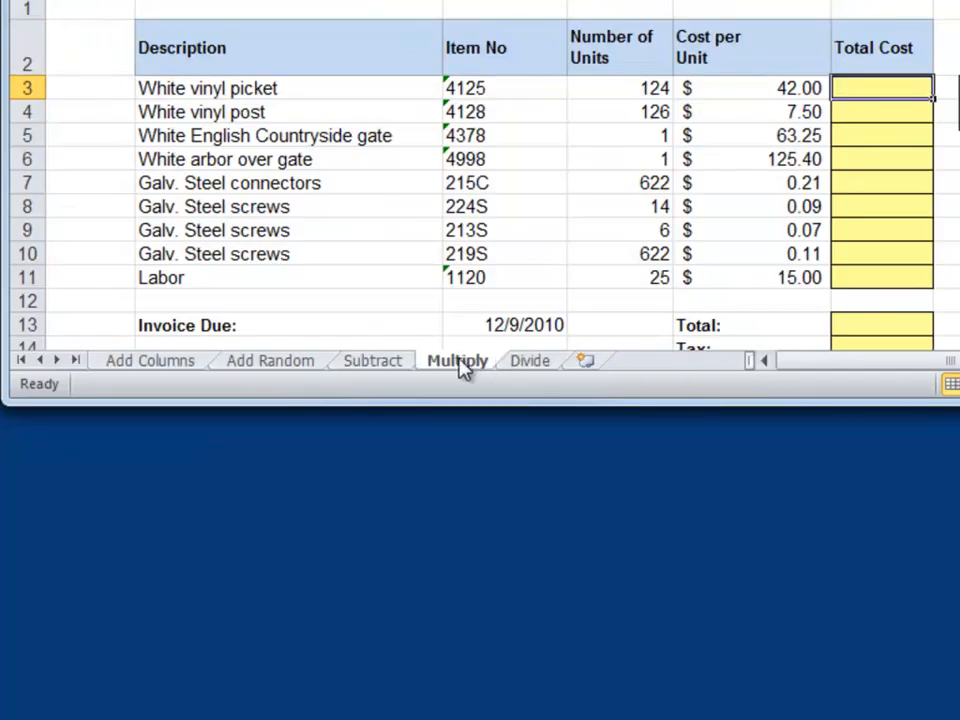
{"action": "right_click", "coordinate": [463, 368]}
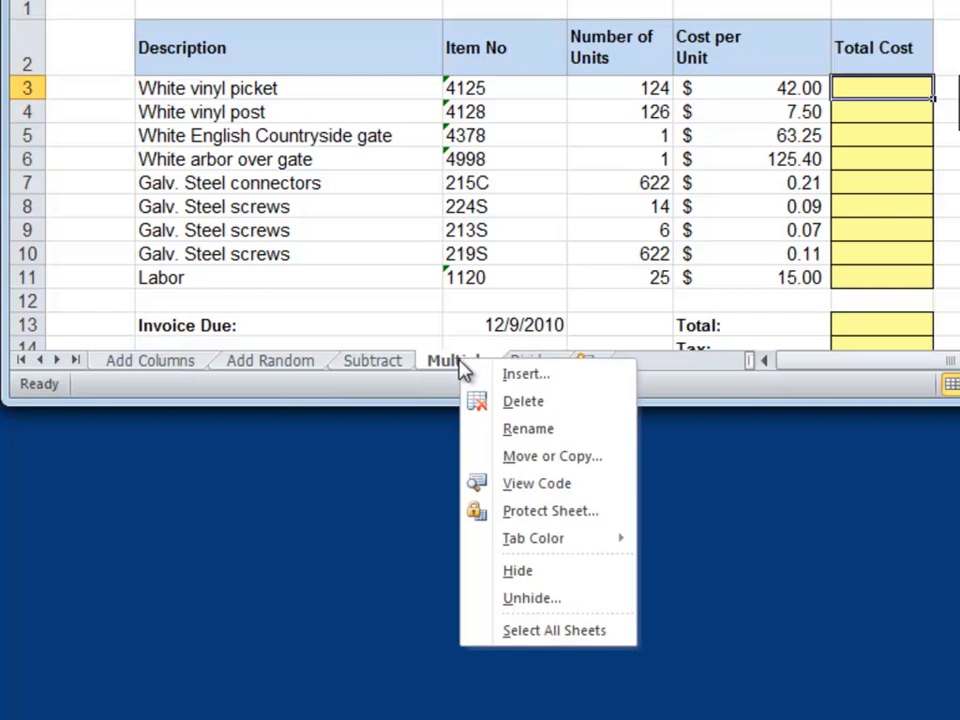
{"action": "left_click", "coordinate": [530, 600]}
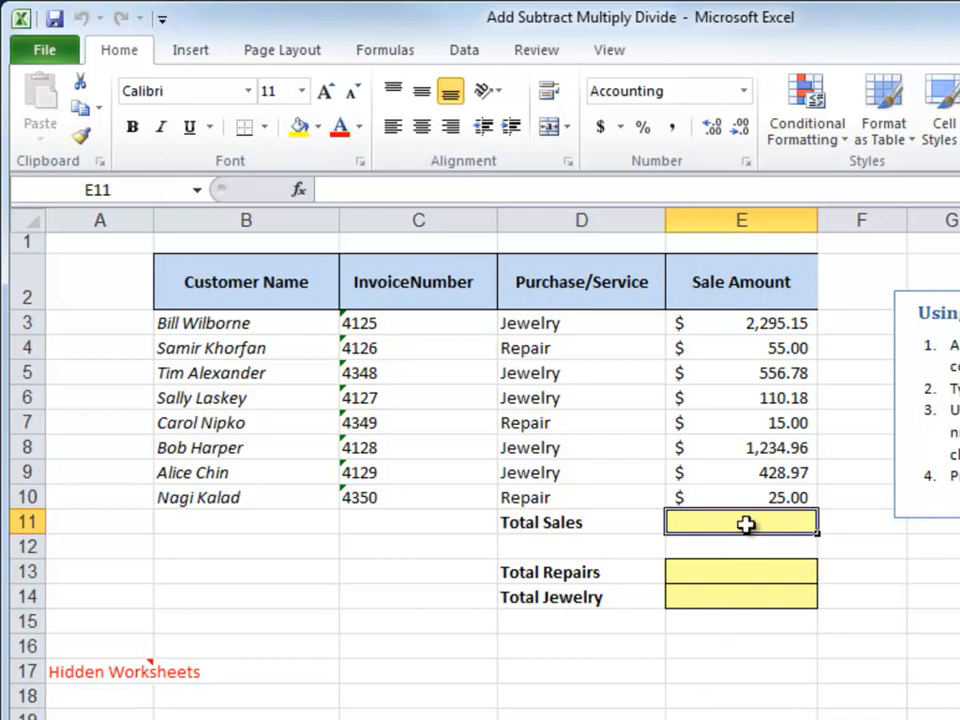
Enter =E3+E4+E5+E6+E7+E8+E9+E10 in E11 so Total Sales shows $4,721.04
{"action": "type", "text": "="}
{"action": "left_click", "coordinate": [713, 323]}
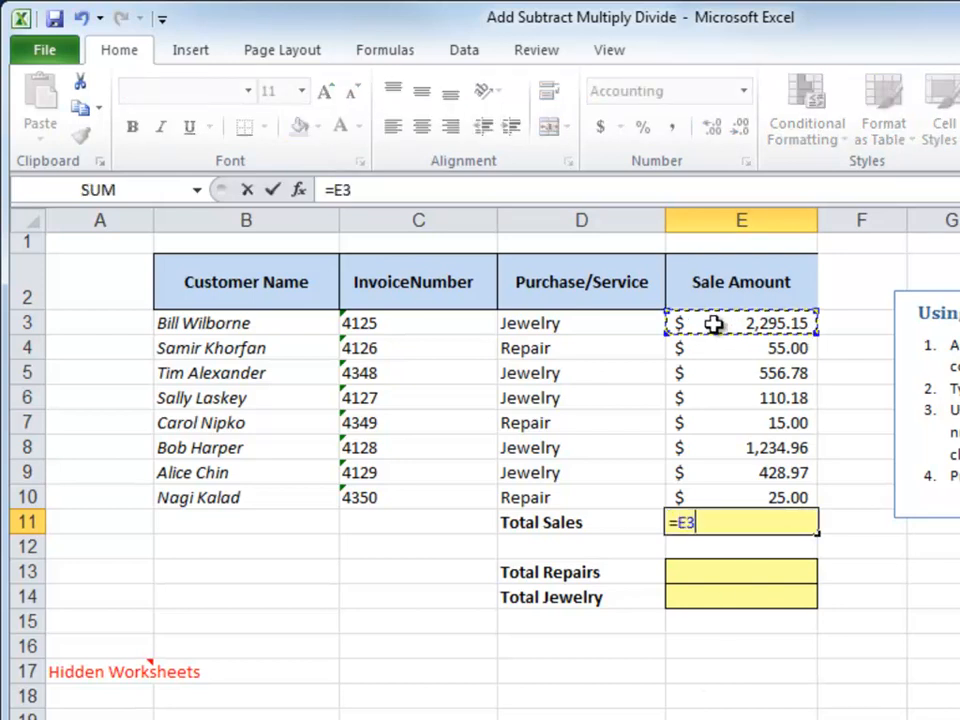
{"action": "type", "text": "+"}
{"action": "left_click", "coordinate": [717, 348]}
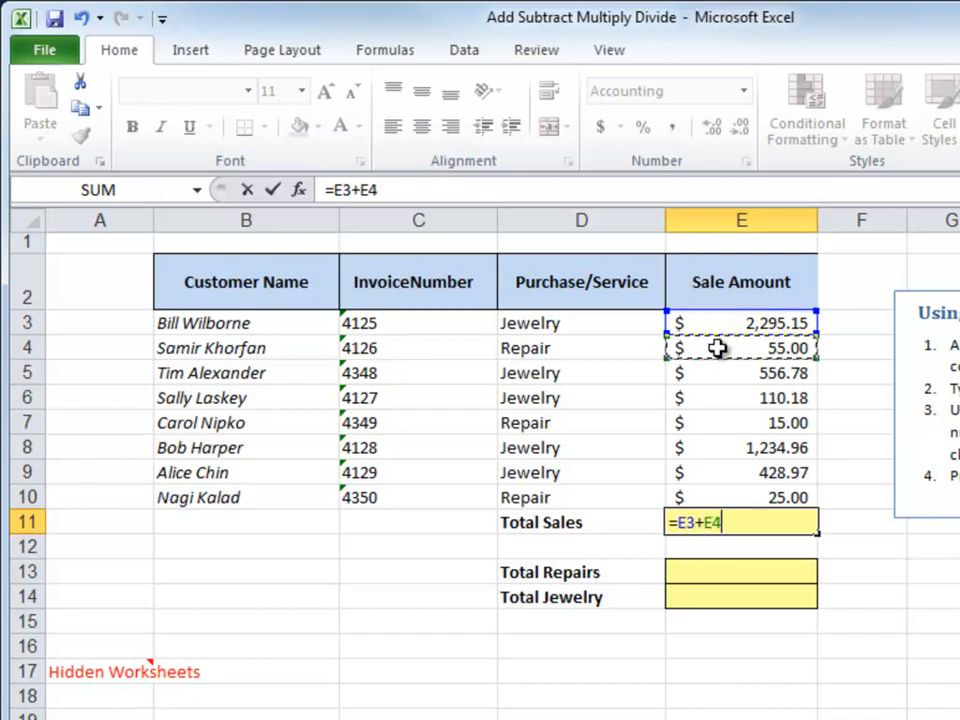
{"action": "type", "text": "+"}
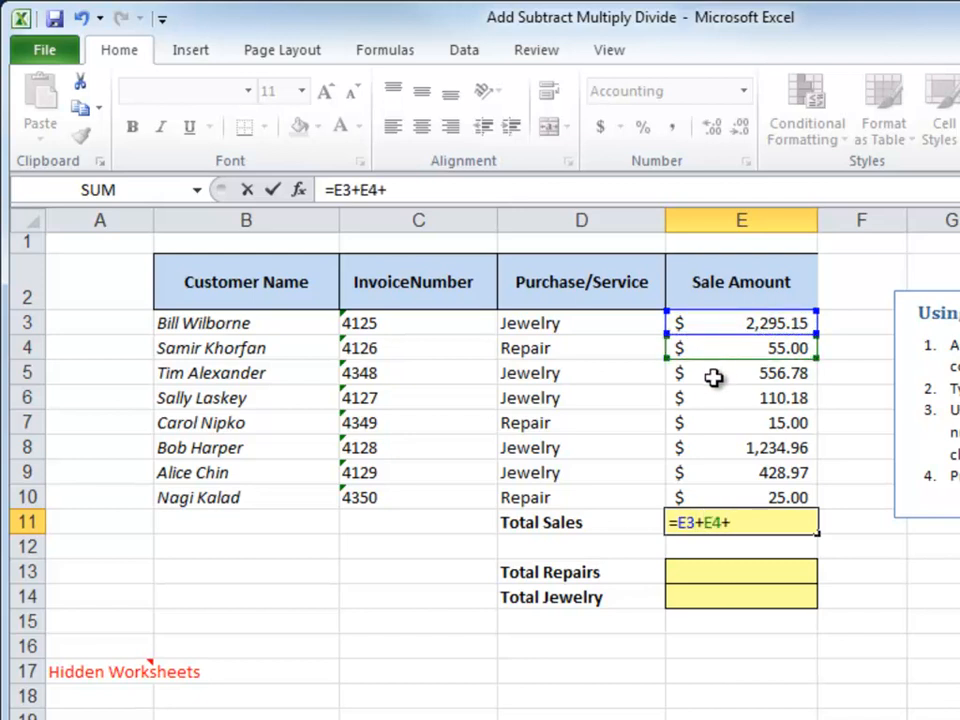
{"action": "left_click", "coordinate": [713, 376]}
{"action": "type", "text": "+"}
{"action": "left_click", "coordinate": [716, 400]}
{"action": "type", "text": "+"}
{"action": "left_click", "coordinate": [717, 421]}
{"action": "type", "text": "+"}
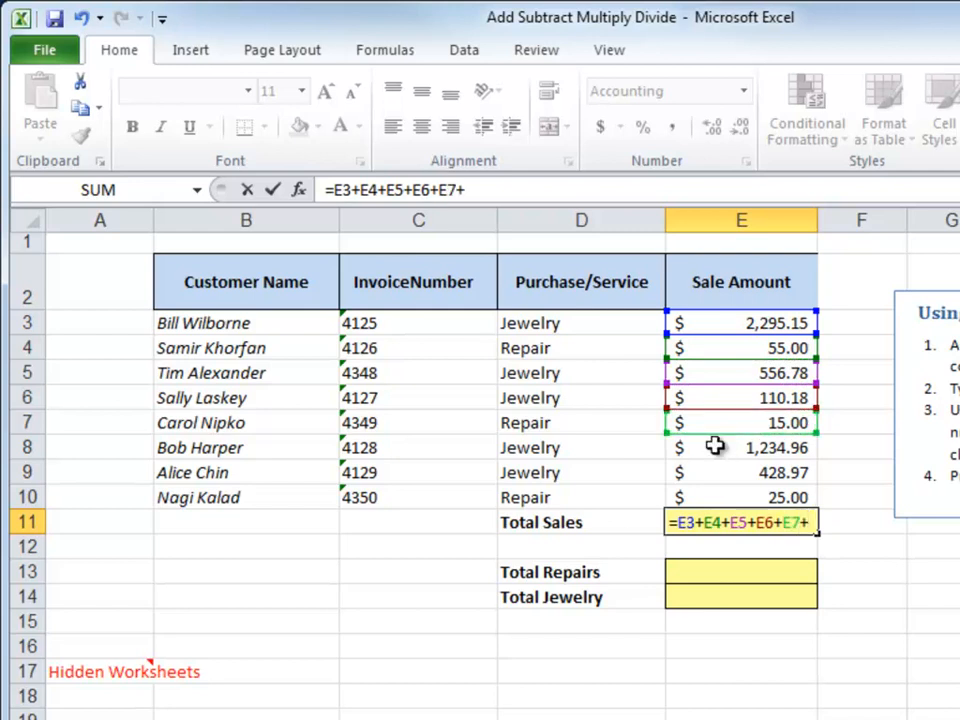
{"action": "left_click", "coordinate": [714, 447]}
{"action": "type", "text": "+"}
{"action": "left_click", "coordinate": [714, 475]}
{"action": "type", "text": "+"}
{"action": "left_click", "coordinate": [717, 494]}
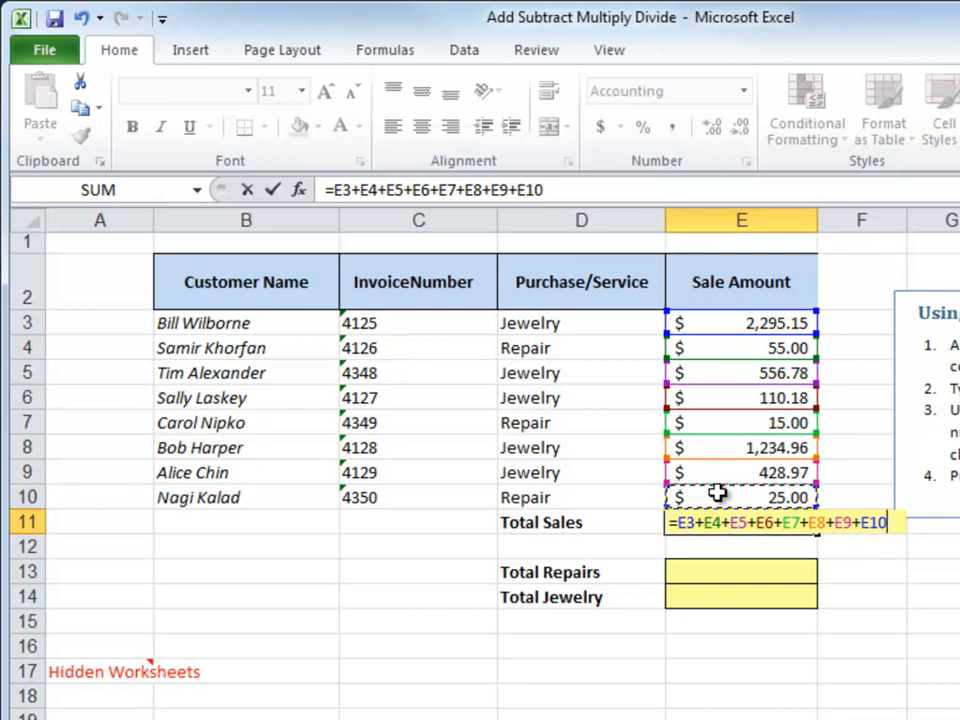
{"action": "key", "text": "Return"}
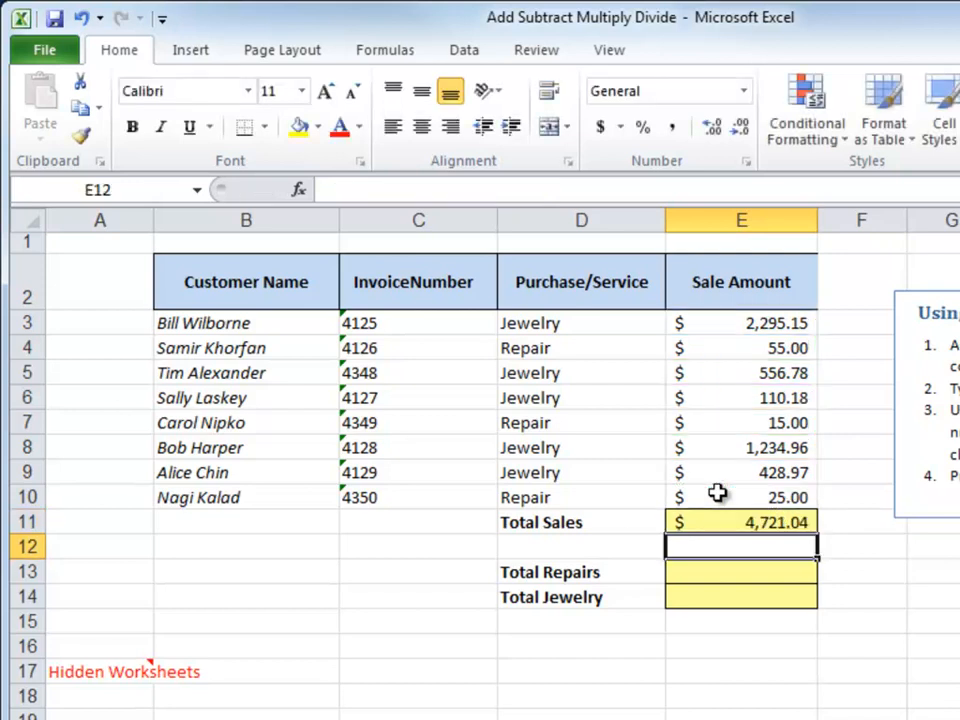
{"action": "key", "text": "Down"}
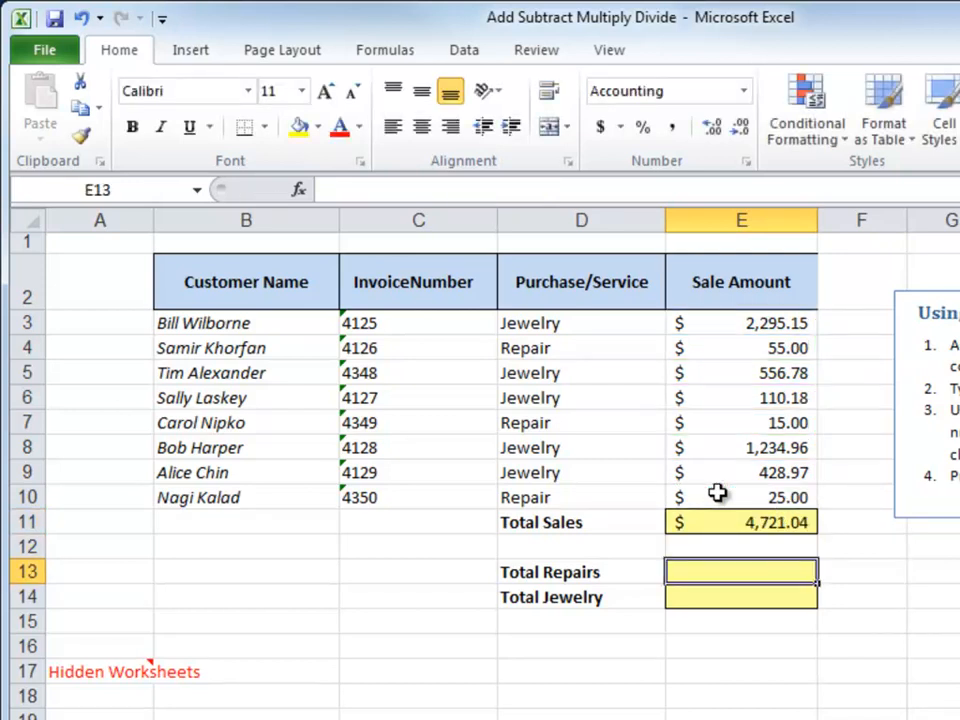
Enter =E4+E7+E10 in E13 and accept Excel's correction, giving $95.00
{"action": "type", "text": "="}
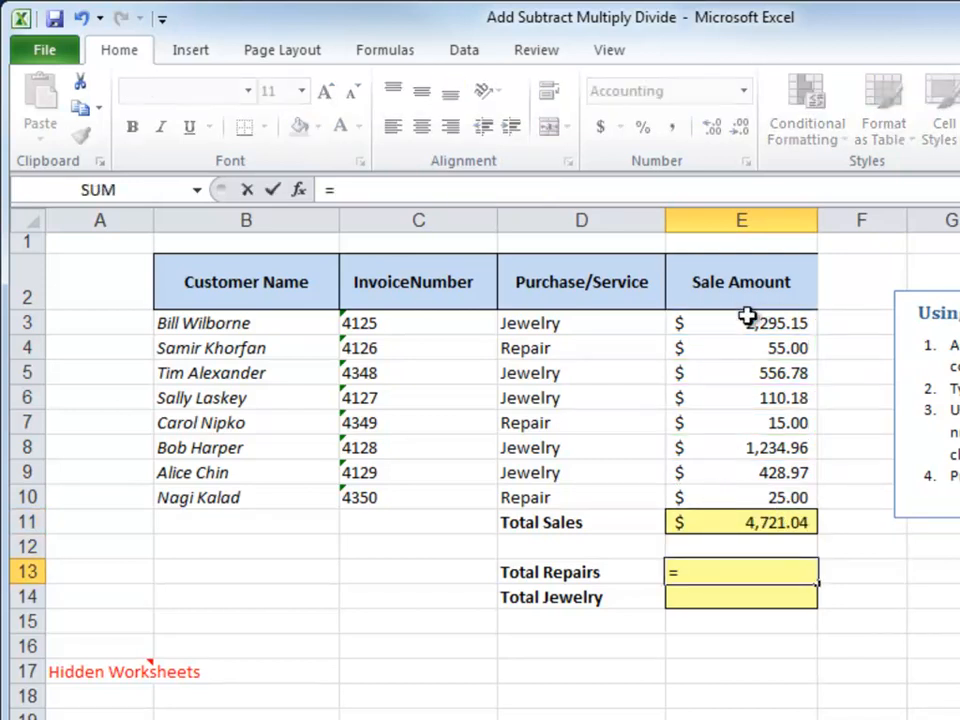
{"action": "left_click", "coordinate": [740, 356]}
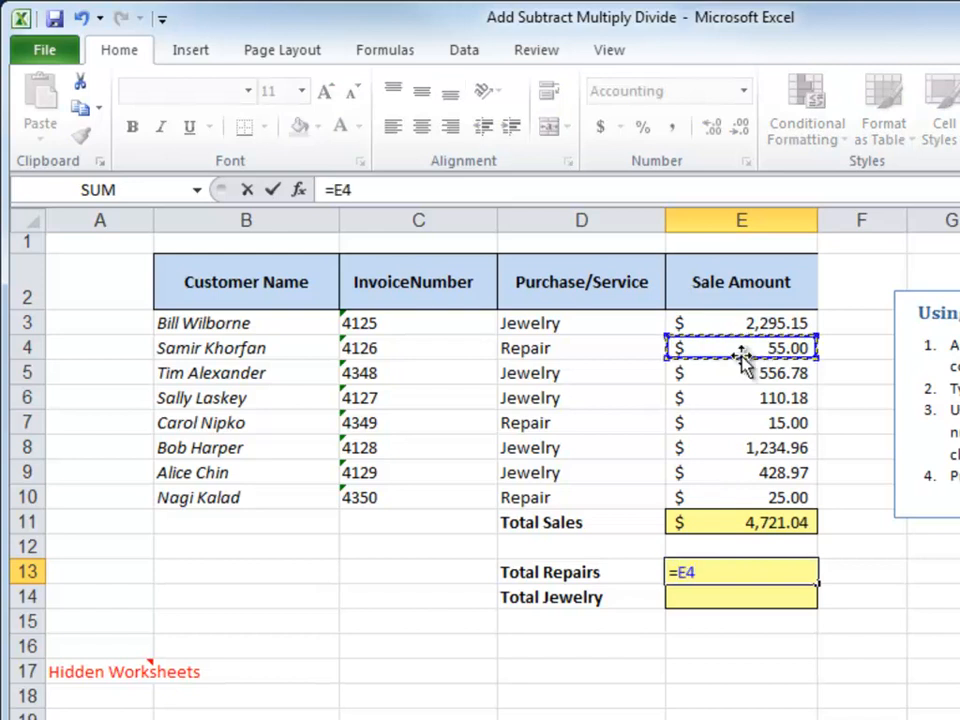
{"action": "type", "text": "+"}
{"action": "left_click", "coordinate": [728, 421]}
{"action": "type", "text": "+"}
{"action": "left_click", "coordinate": [709, 495]}
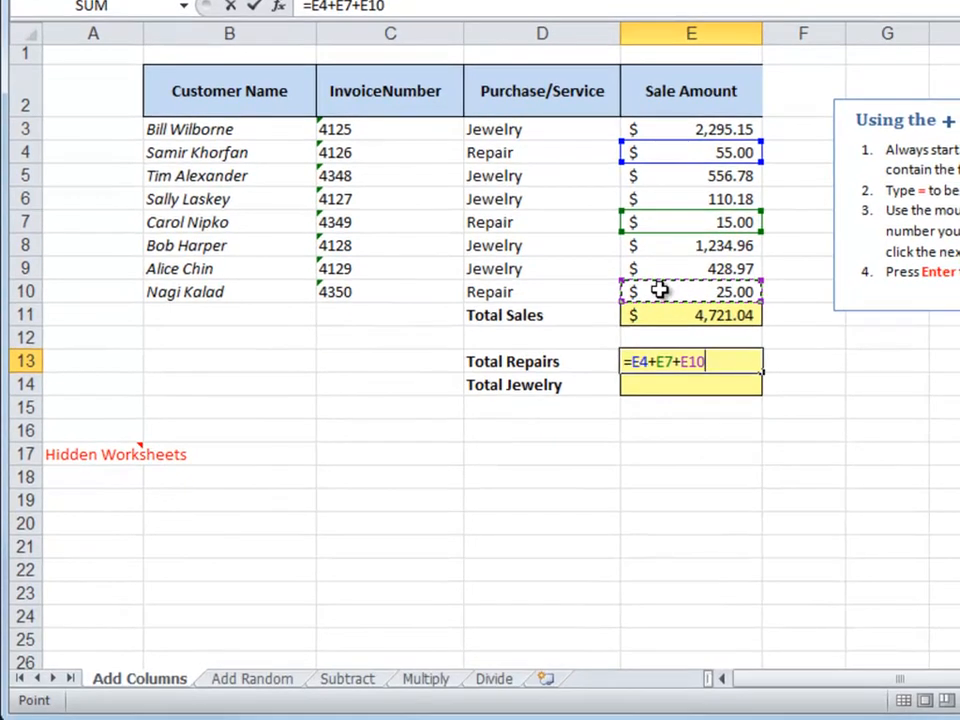
{"action": "type", "text": "+"}
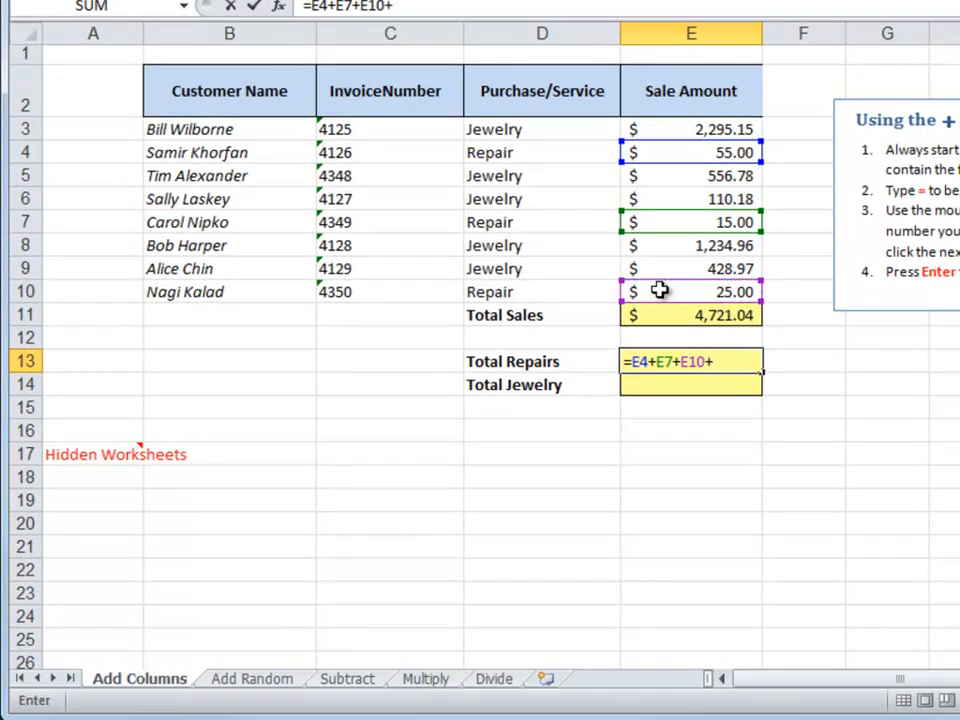
{"action": "key", "text": "Return"}
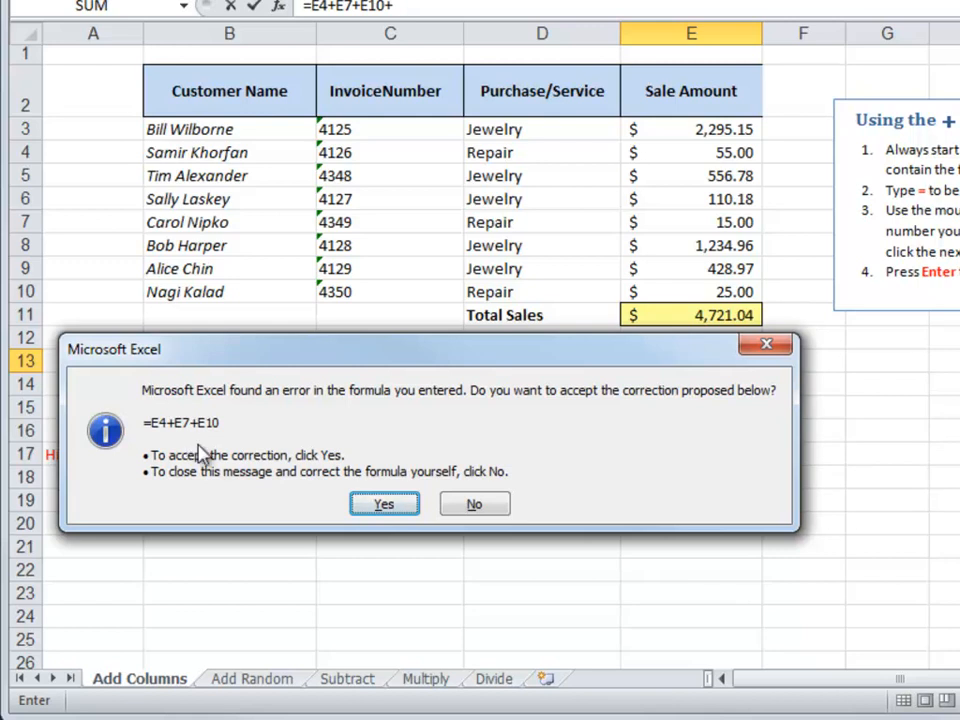
{"action": "left_click", "coordinate": [382, 506]}
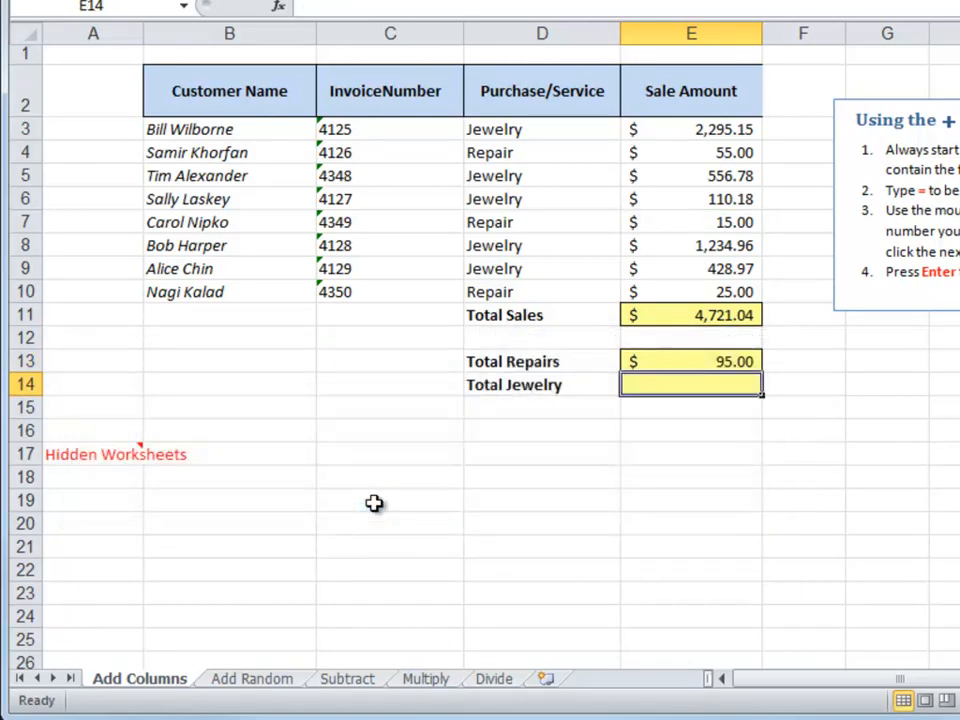
Enter =E3+E5+E6+E8+E9 in E14 so Total Jewelry shows $4,626.04
{"action": "type", "text": "="}
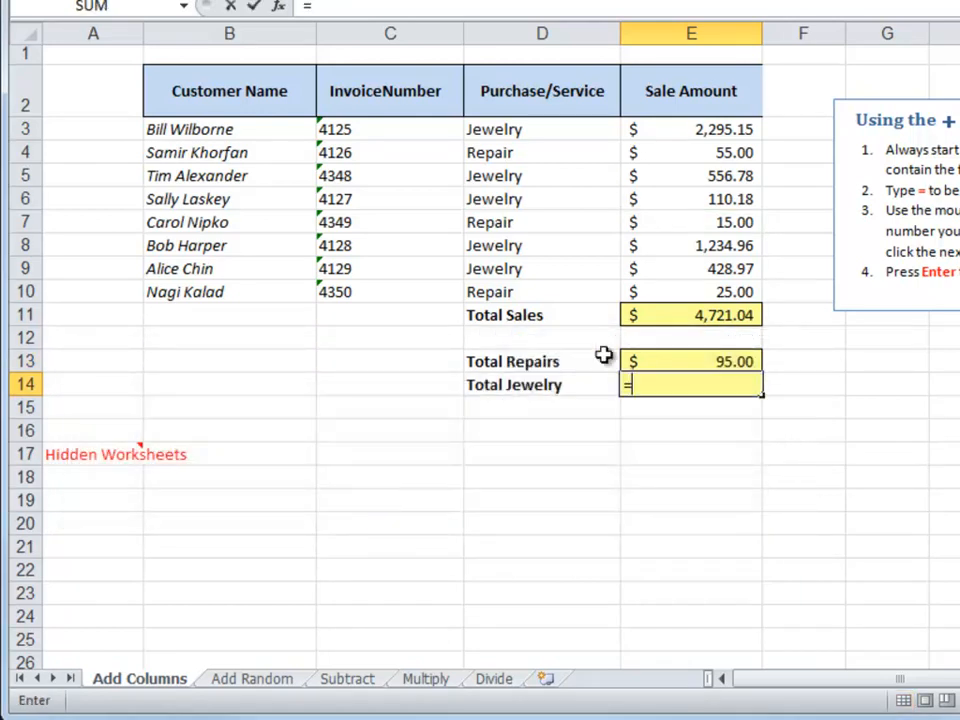
{"action": "left_click", "coordinate": [728, 131]}
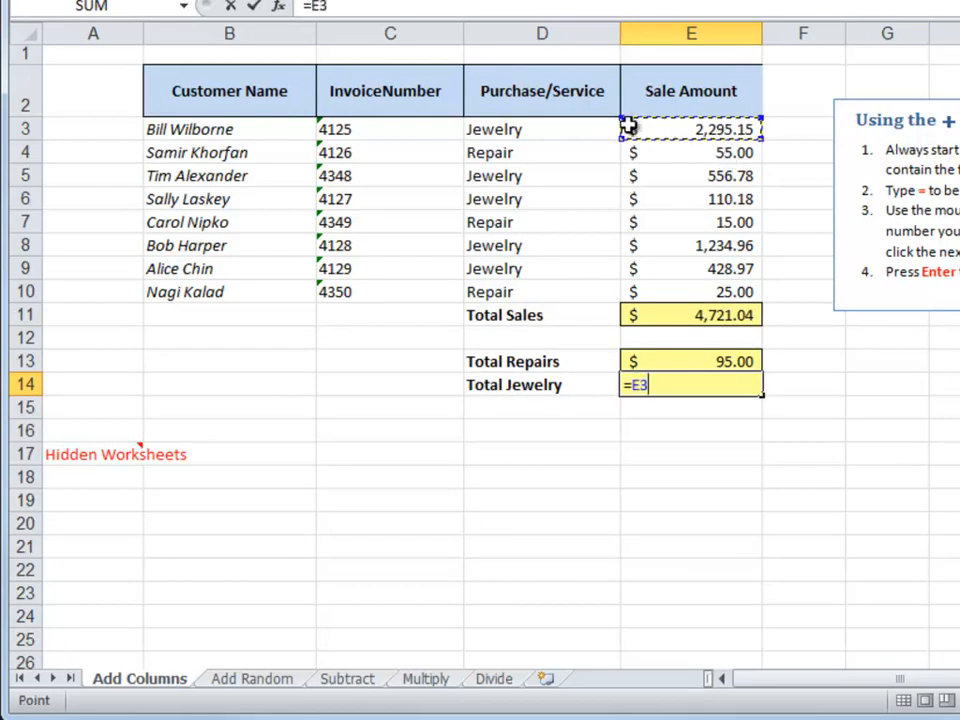
{"action": "type", "text": "+"}
{"action": "left_click", "coordinate": [656, 176]}
{"action": "type", "text": "+"}
{"action": "left_click", "coordinate": [662, 204]}
{"action": "type", "text": "+"}
{"action": "left_click", "coordinate": [655, 248]}
{"action": "type", "text": "+"}
{"action": "left_click", "coordinate": [650, 269]}
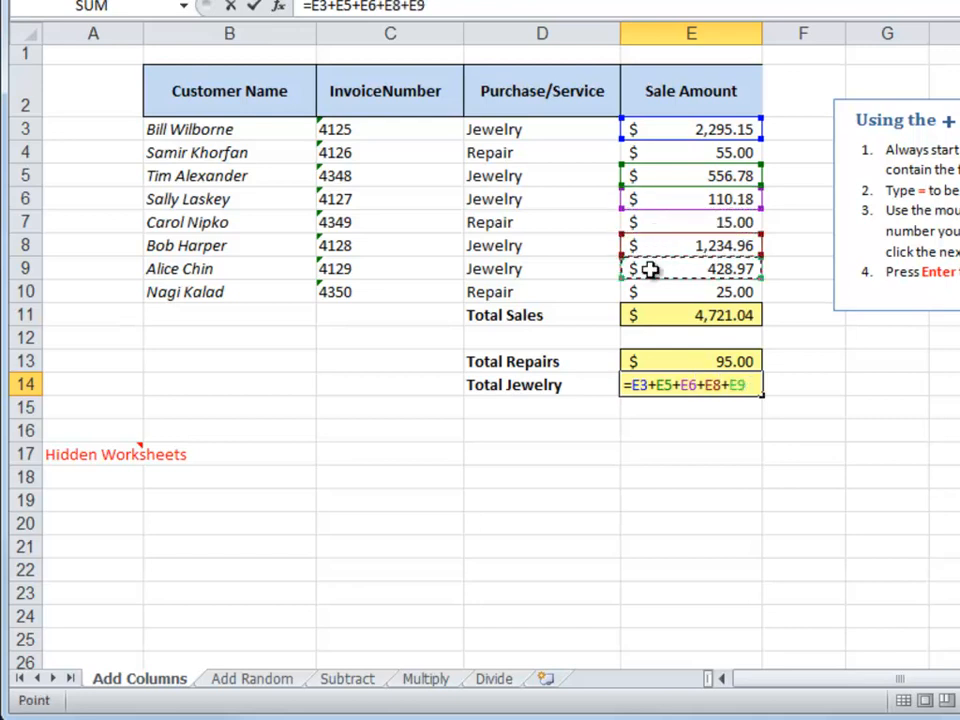
{"action": "key", "text": "Return"}
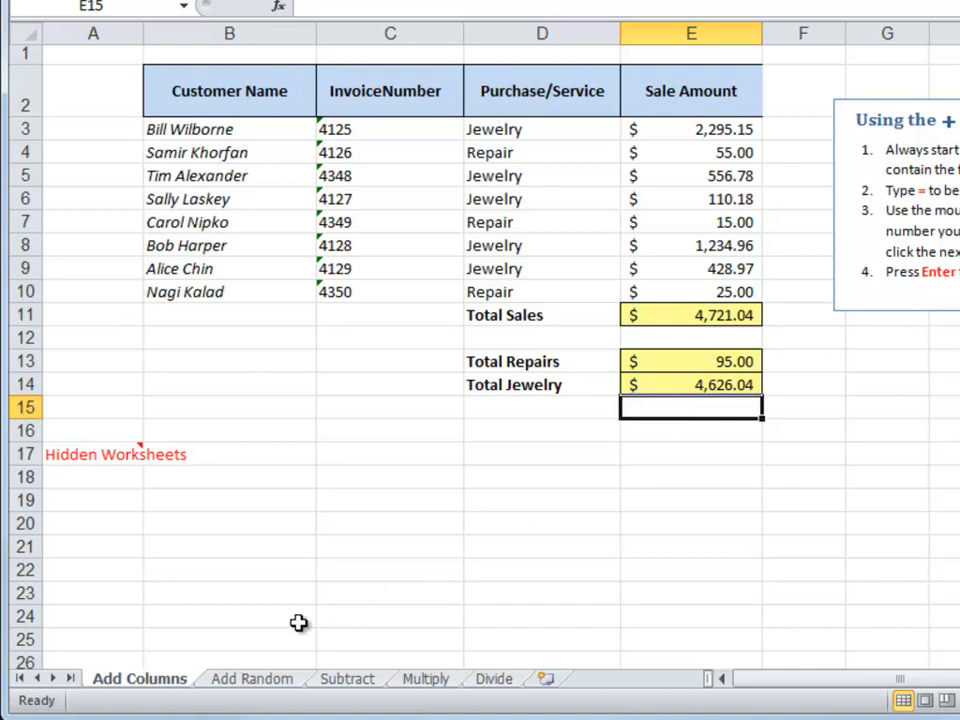
On the Add Random sheet, start C14's sum with the 1s in D2, B4, F4, E5, C7
{"action": "left_click", "coordinate": [256, 680]}
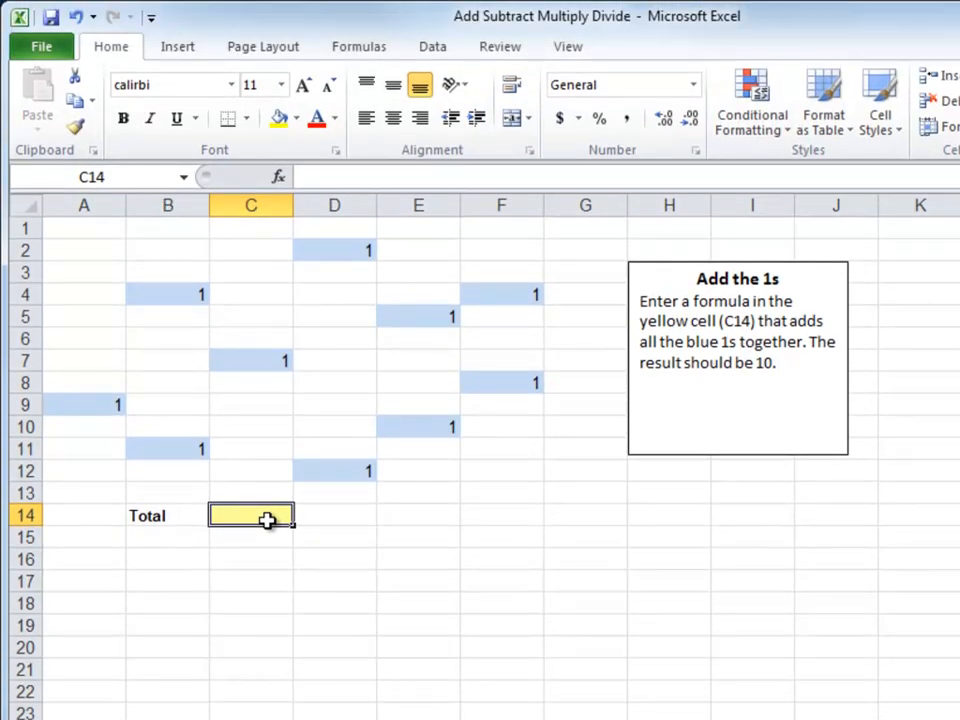
{"action": "type", "text": "="}
{"action": "left_click", "coordinate": [333, 249]}
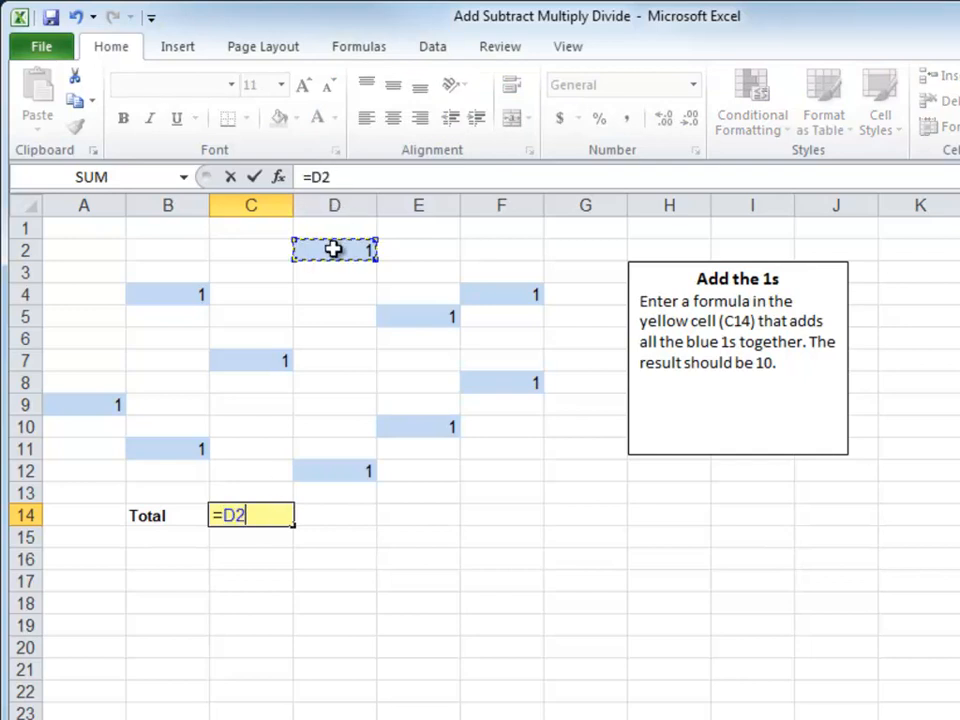
{"action": "type", "text": "+"}
{"action": "left_click", "coordinate": [194, 296]}
{"action": "type", "text": "+"}
{"action": "left_click", "coordinate": [493, 294]}
{"action": "type", "text": "+"}
{"action": "left_click", "coordinate": [433, 319]}
{"action": "type", "text": "+"}
{"action": "left_click", "coordinate": [274, 363]}
Add the 1s in A9, F8, B11, E10, D12 and commit for a total of 10
{"action": "type", "text": "+"}
{"action": "left_click", "coordinate": [96, 407]}
{"action": "type", "text": "+"}
{"action": "left_click", "coordinate": [504, 387]}
{"action": "type", "text": "+"}
{"action": "left_click", "coordinate": [182, 447]}
{"action": "type", "text": "+"}
{"action": "left_click", "coordinate": [448, 428]}
{"action": "type", "text": "+"}
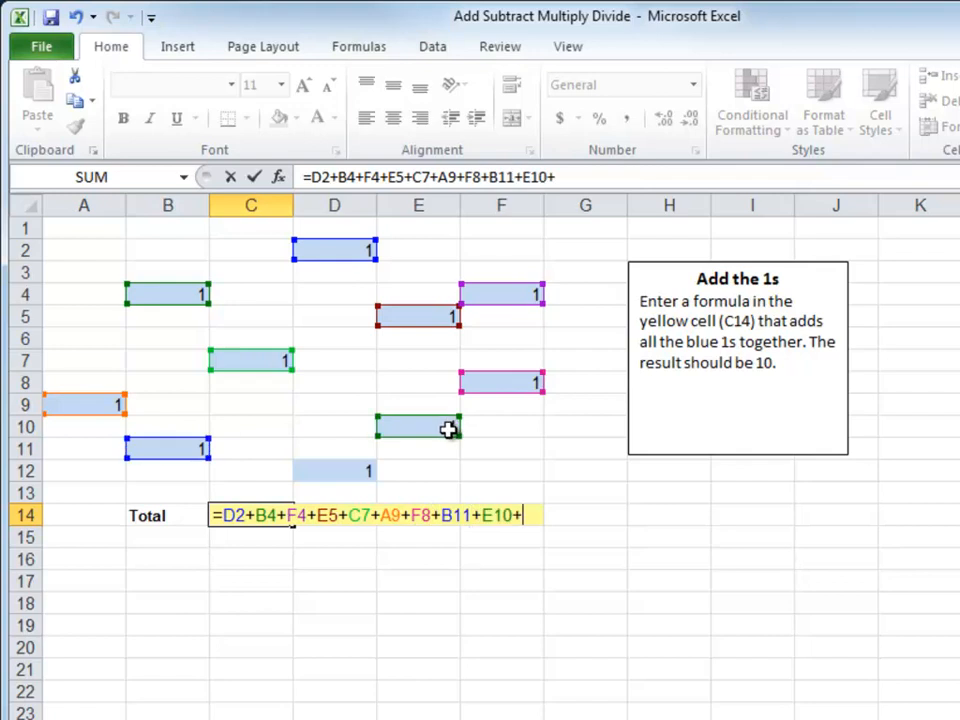
{"action": "left_click", "coordinate": [341, 476]}
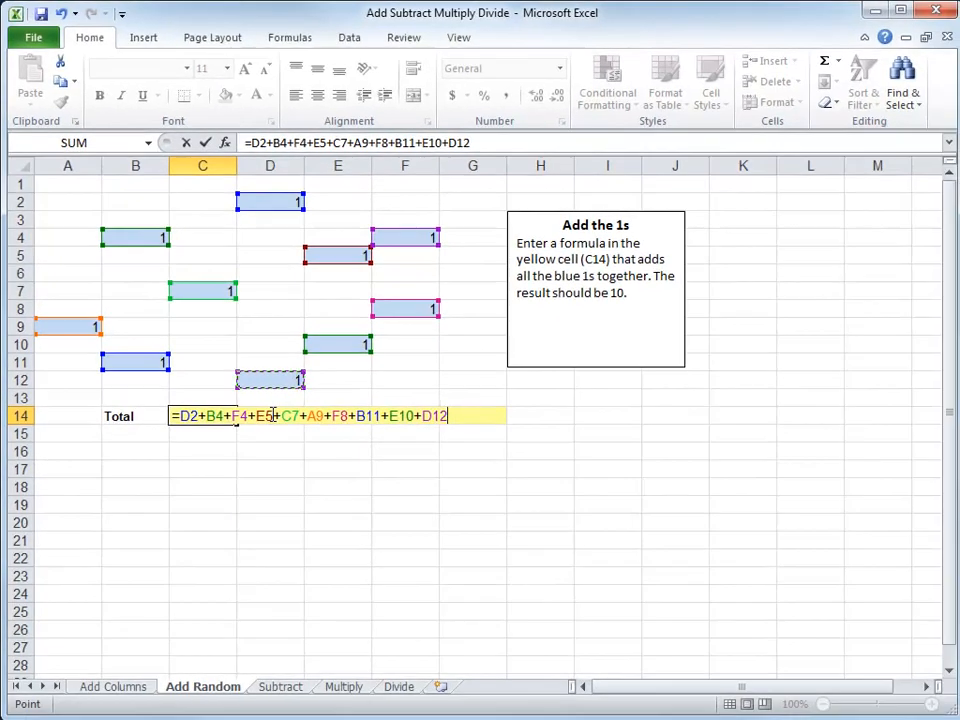
{"action": "key", "text": "Return"}
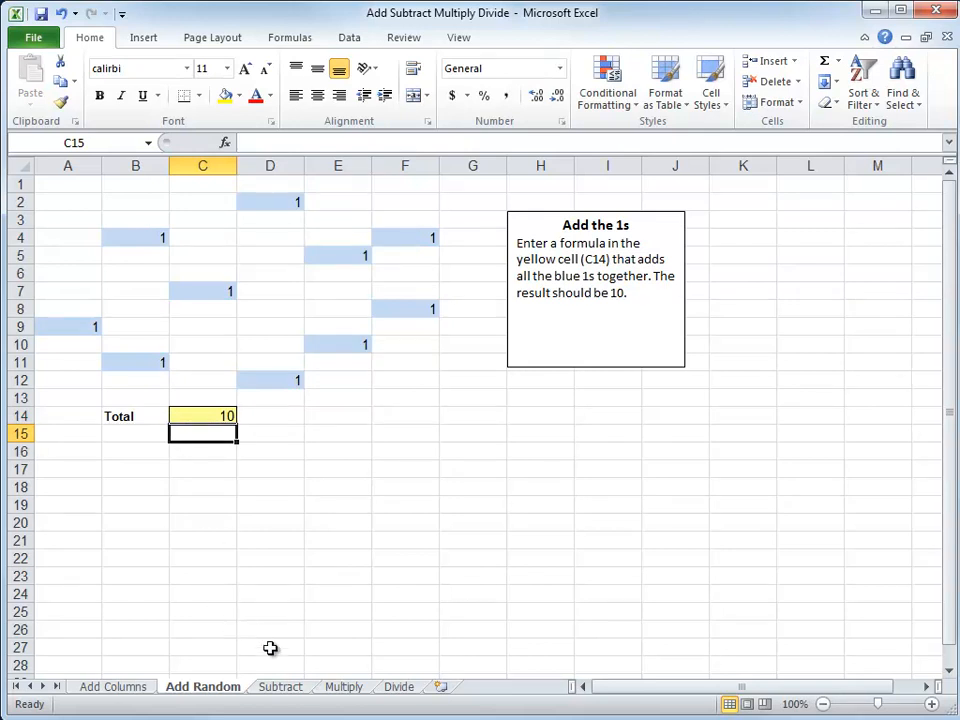
On the Subtract sheet, enter =B3-C3 in D3 to get a $357 difference
{"action": "left_click", "coordinate": [282, 687]}
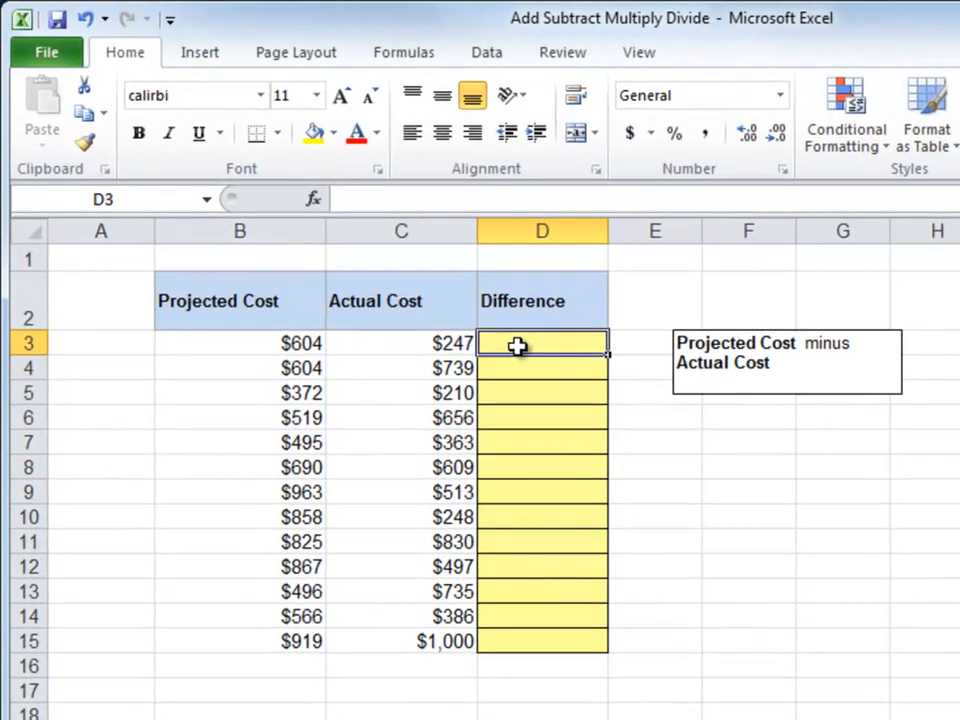
{"action": "type", "text": "="}
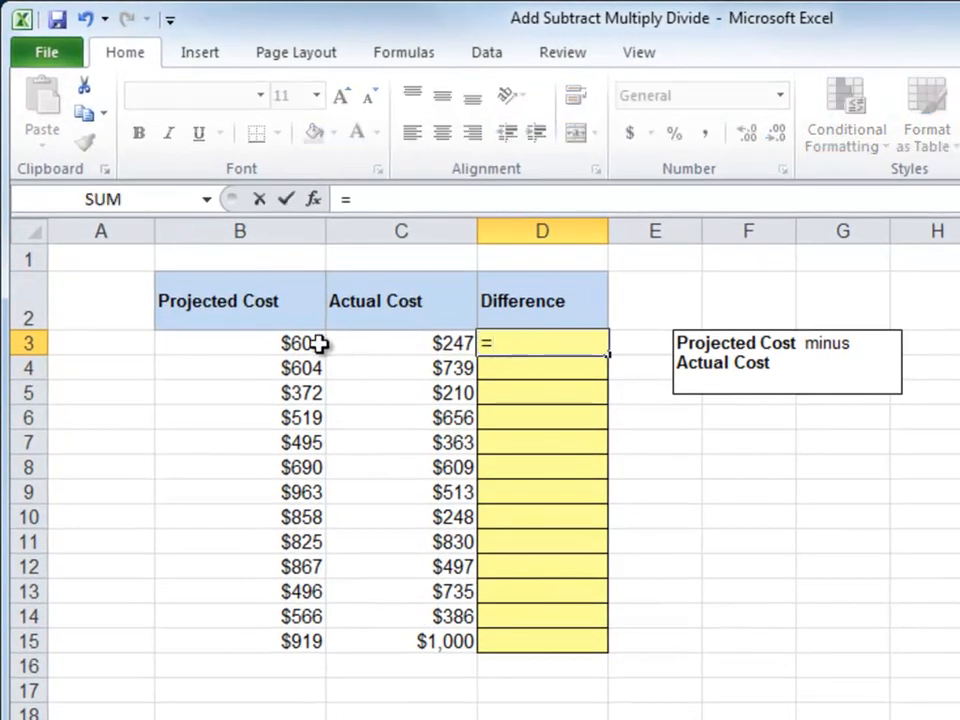
{"action": "left_click", "coordinate": [306, 344]}
{"action": "type", "text": "-"}
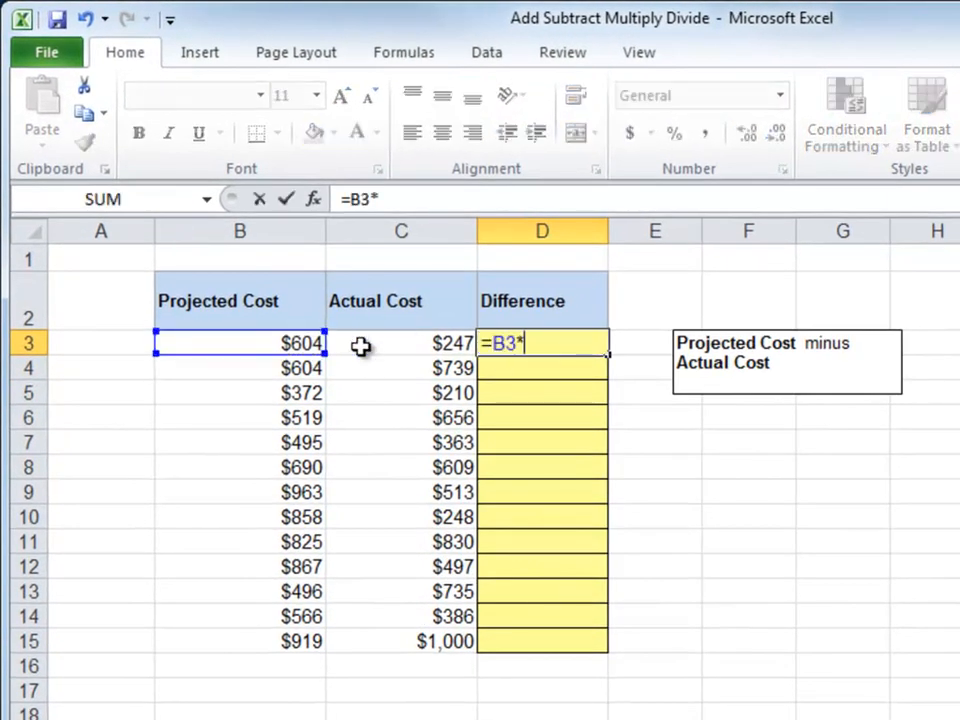
{"action": "left_click", "coordinate": [410, 345]}
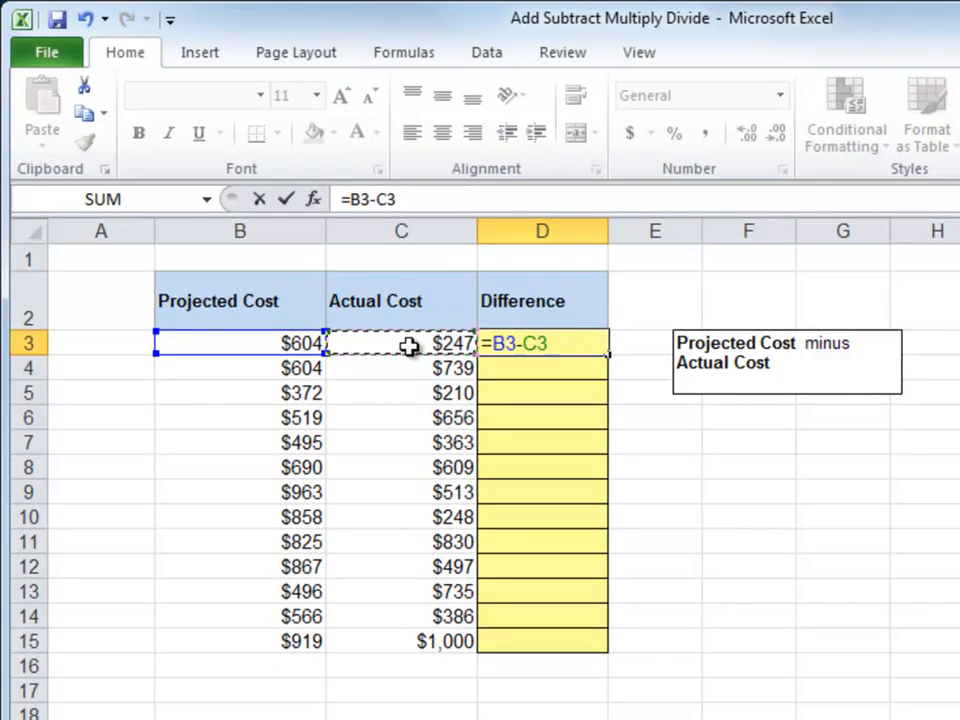
{"action": "key", "text": "Return"}
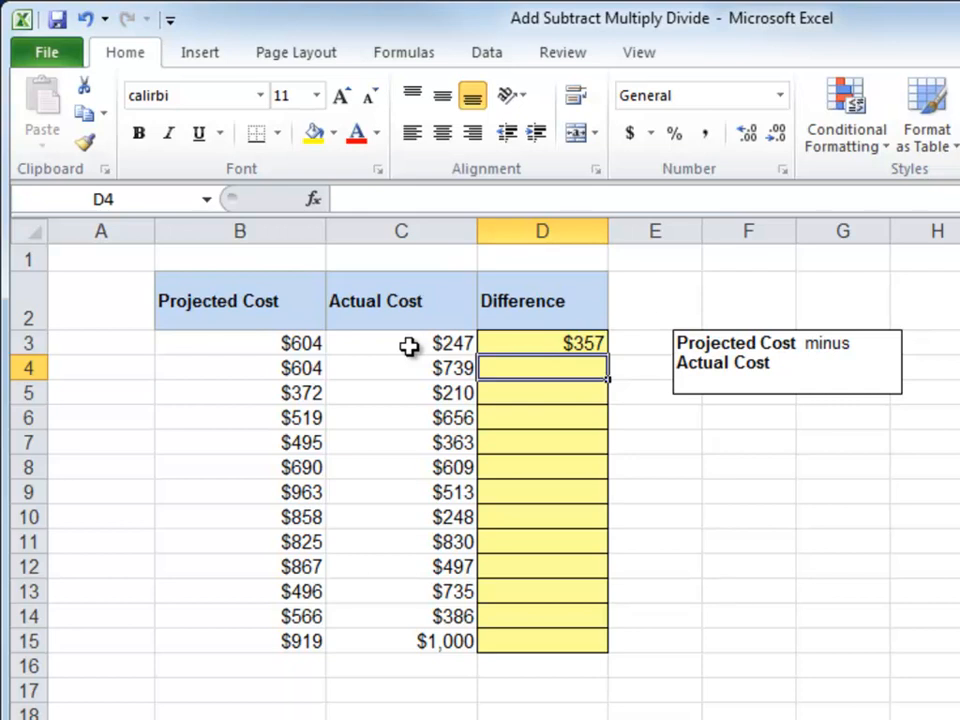
{"action": "left_click", "coordinate": [556, 344]}
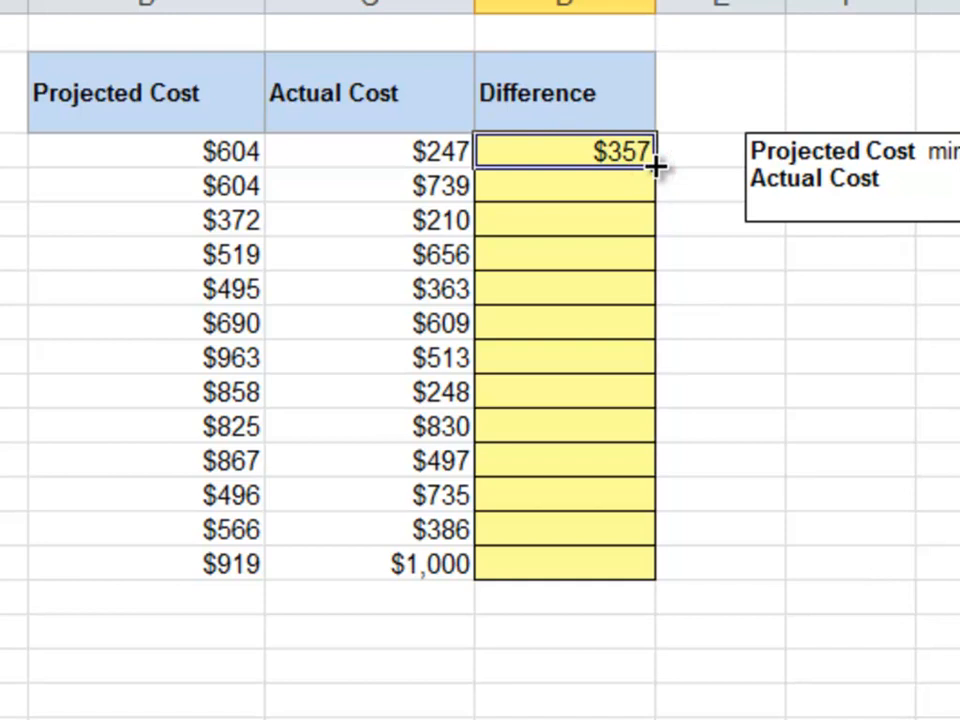
Copy D3's difference formula down the column via the fill handle, then select D3:D15
{"action": "left_click_drag", "start_coordinate": [657, 168], "coordinate": [666, 577]}
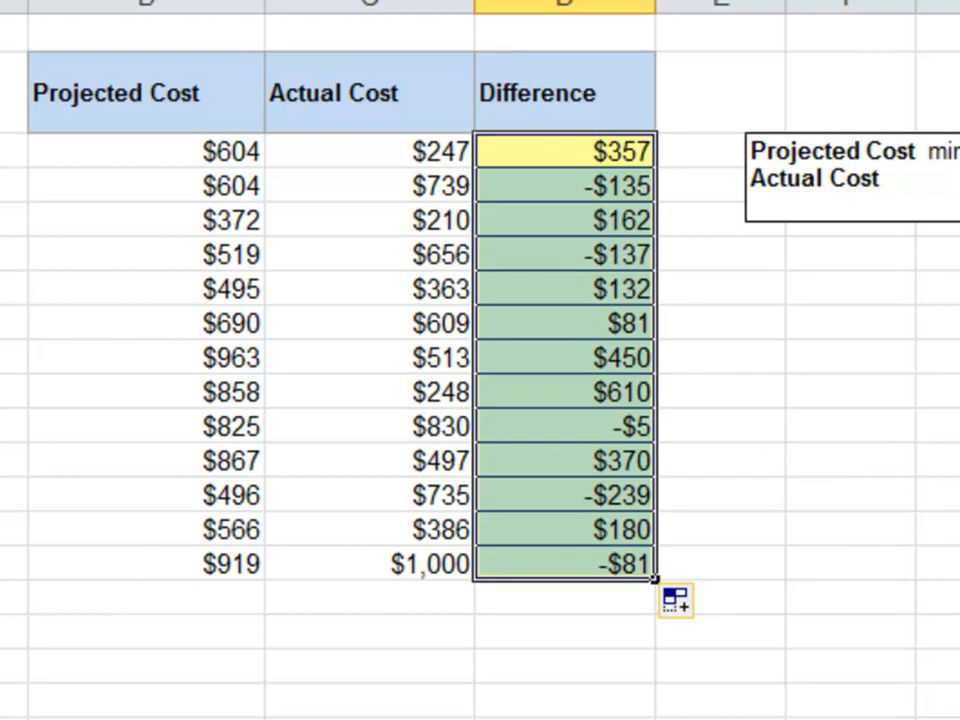
{"action": "key", "text": "ctrl+z"}
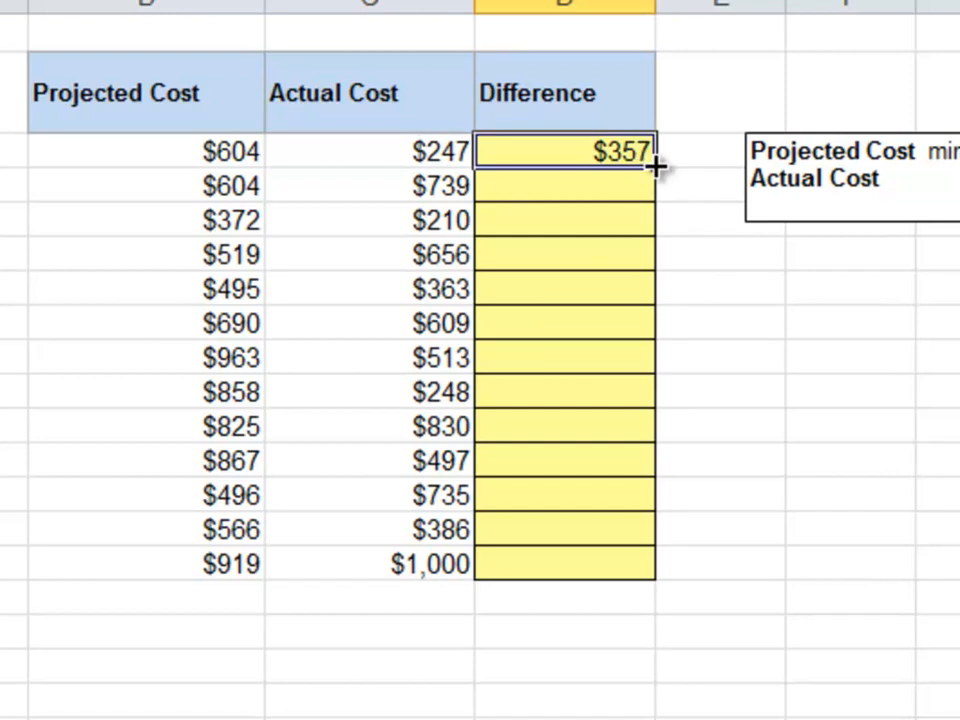
{"action": "double_click", "coordinate": [654, 162]}
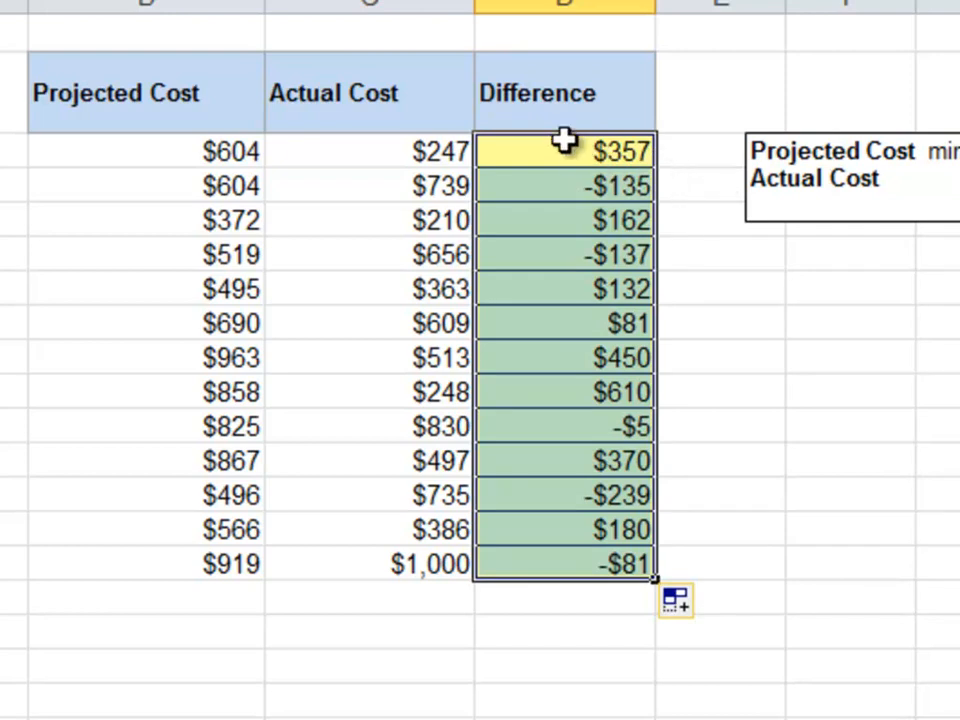
{"action": "left_click_drag", "start_coordinate": [566, 148], "coordinate": [548, 557]}
Clear D3:D15 and enter =B3-C3 into every selected cell at once with Ctrl+Enter
{"action": "key", "text": "Delete"}
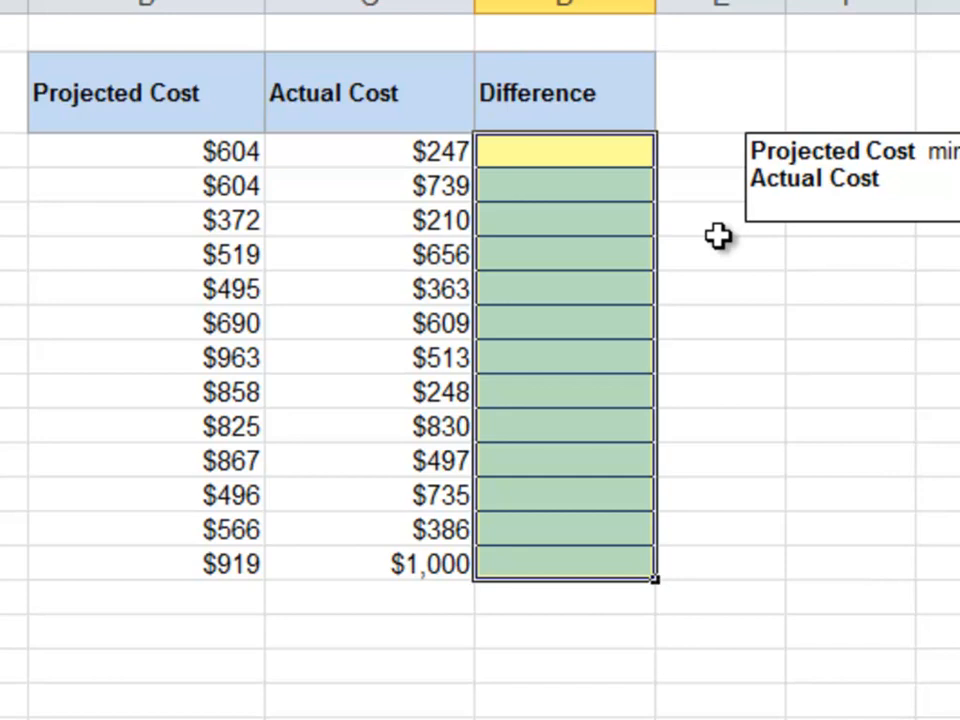
{"action": "type", "text": "="}
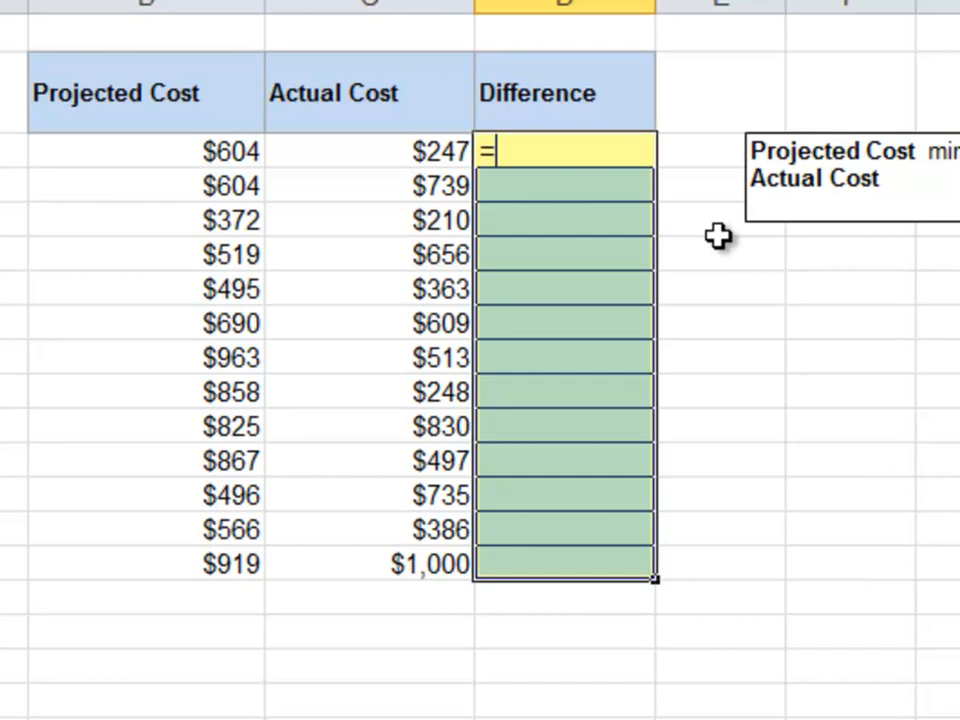
{"action": "left_click", "coordinate": [158, 158]}
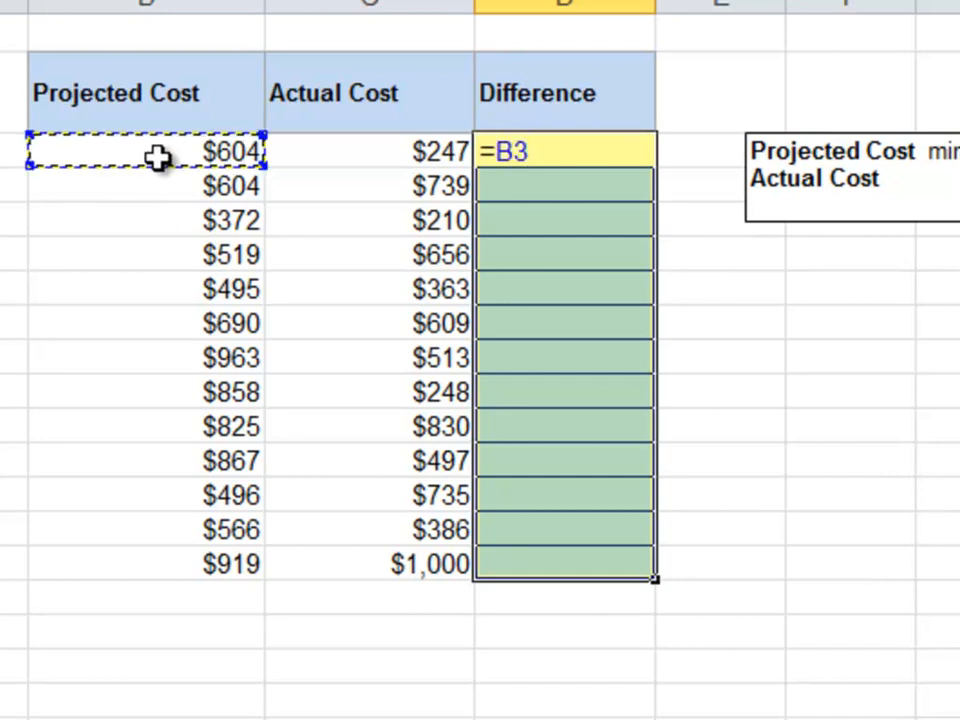
{"action": "type", "text": "-"}
{"action": "left_click", "coordinate": [346, 157]}
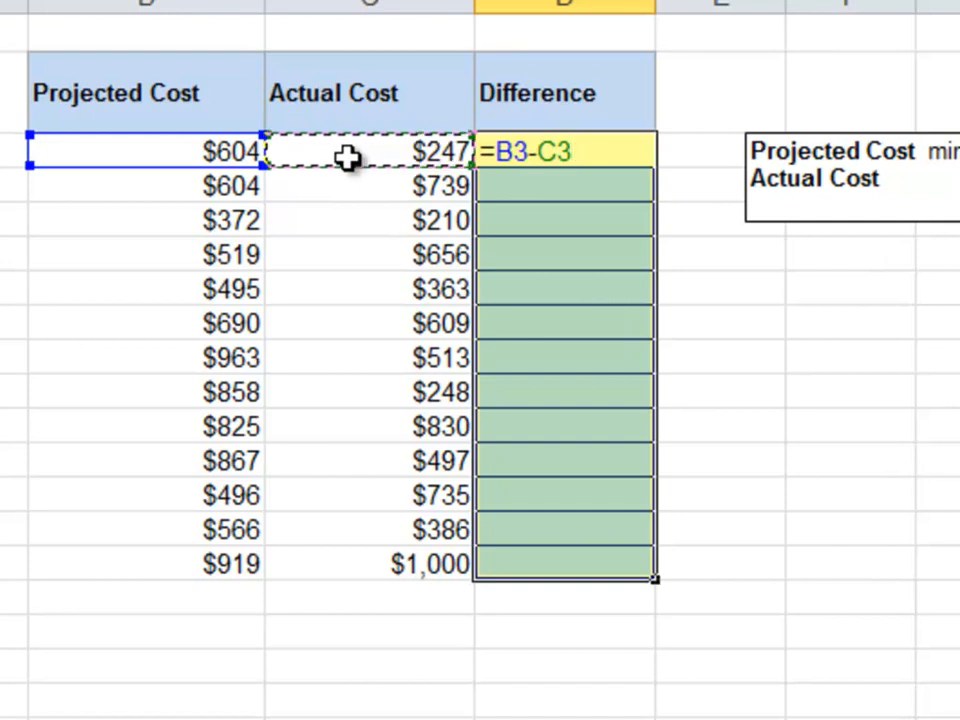
{"action": "key", "text": "ctrl+Return"}
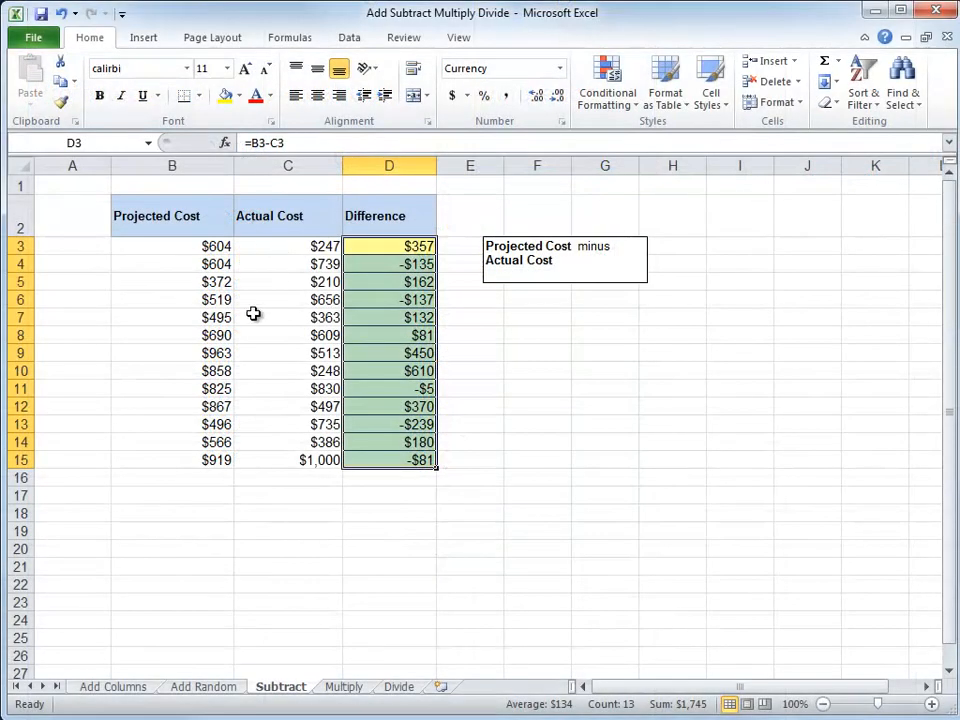
On the Multiply sheet, fill F3:F11 with =E3*D3, giving Total Costs from $5,208.00 to $375.00
{"action": "left_click", "coordinate": [343, 687]}
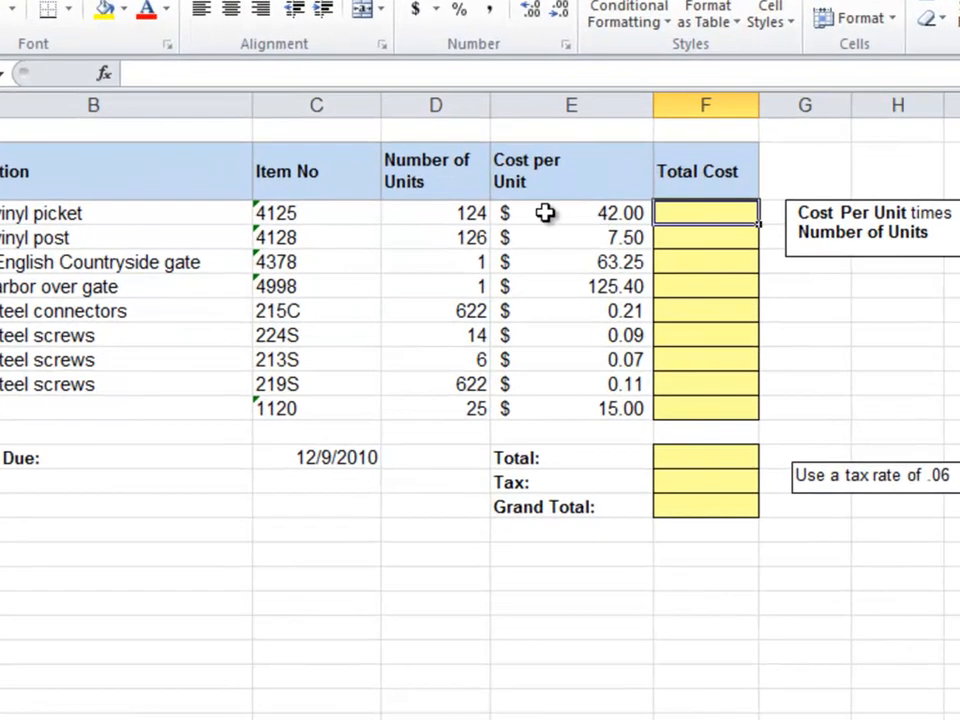
{"action": "left_click", "coordinate": [589, 232]}
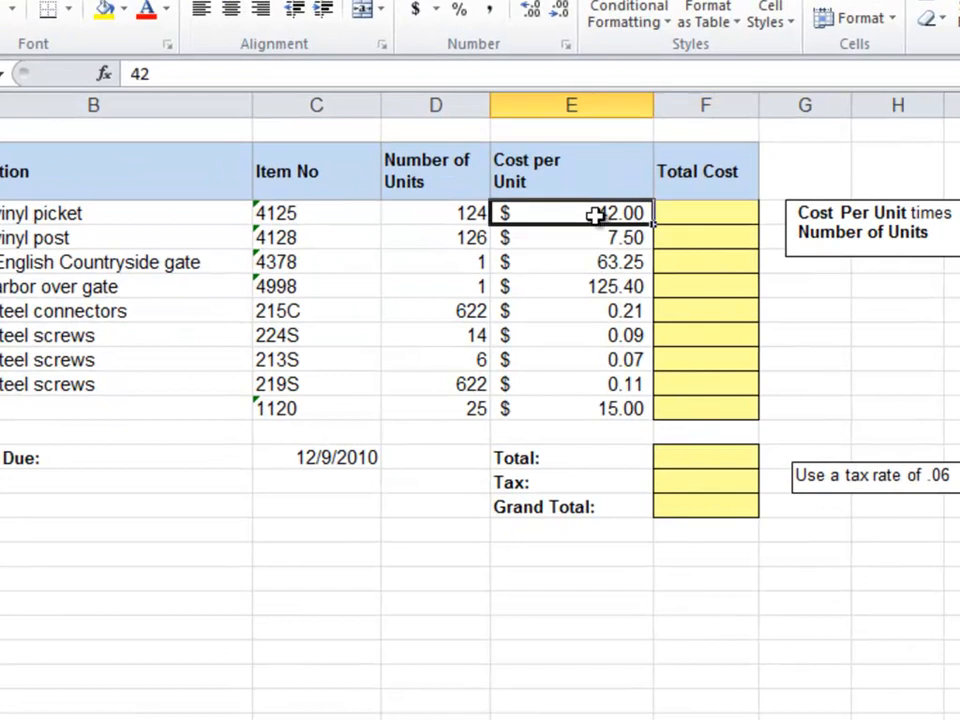
{"action": "left_click", "coordinate": [470, 212]}
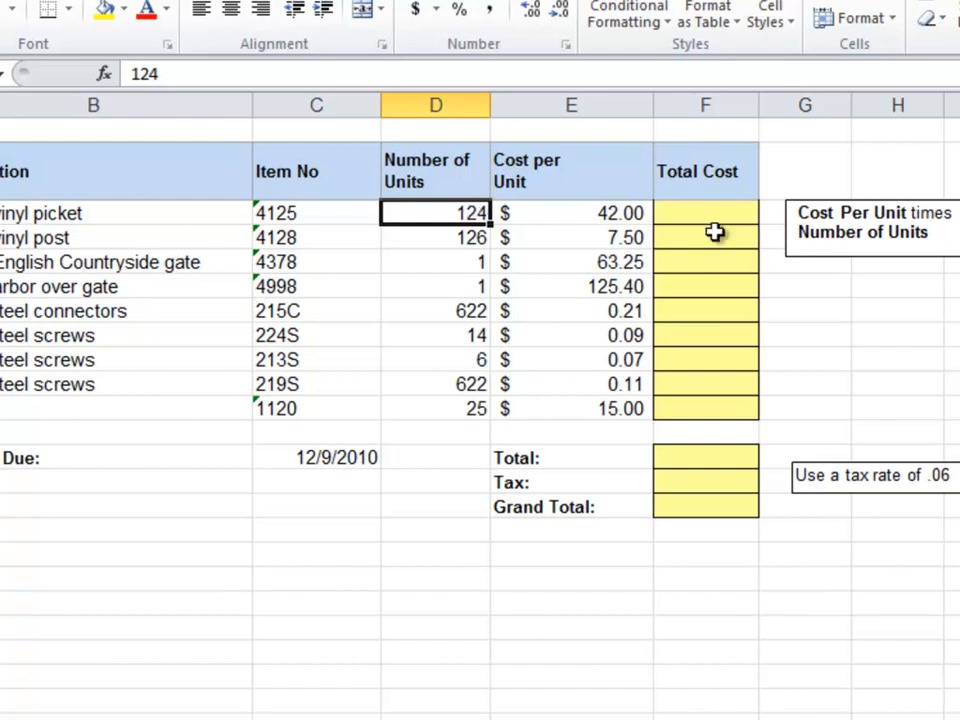
{"action": "left_click_drag", "start_coordinate": [722, 212], "coordinate": [709, 409]}
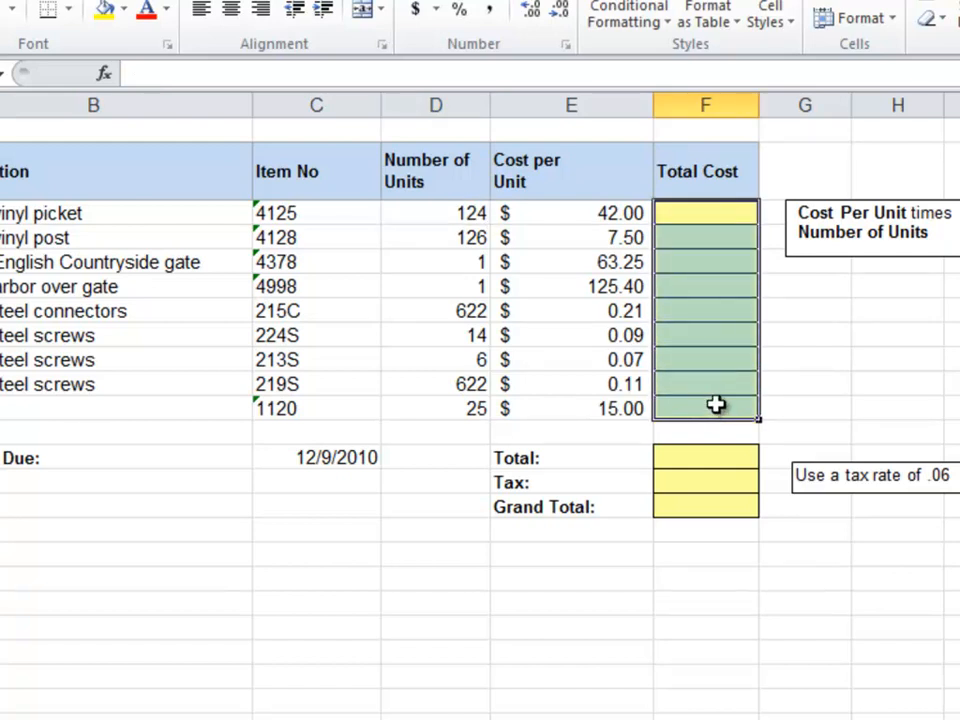
{"action": "type", "text": "="}
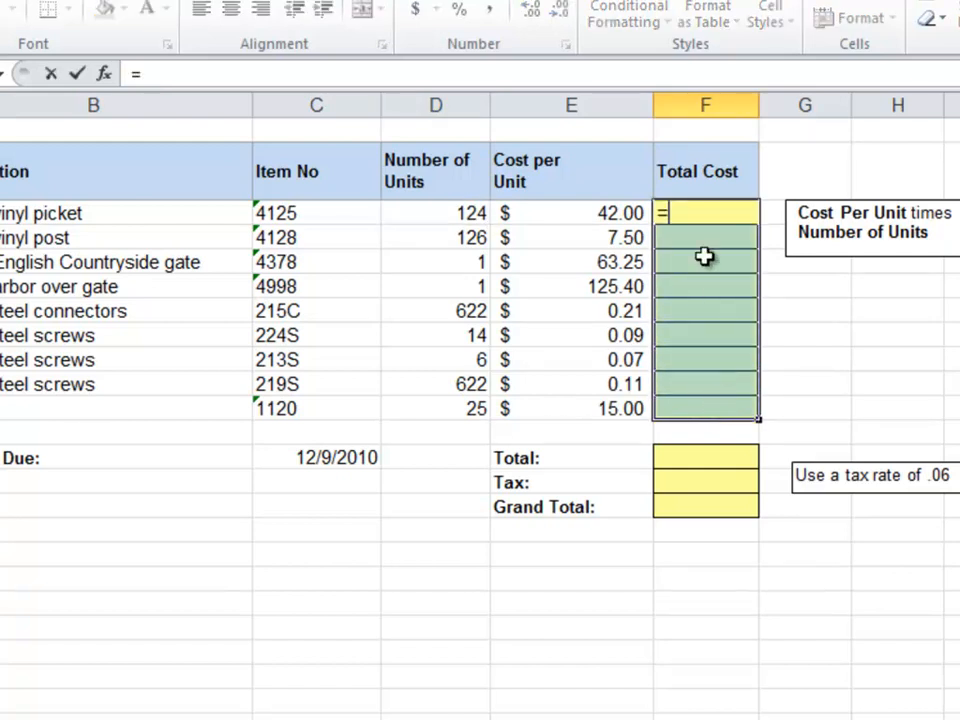
{"action": "left_click", "coordinate": [622, 212]}
{"action": "type", "text": "*"}
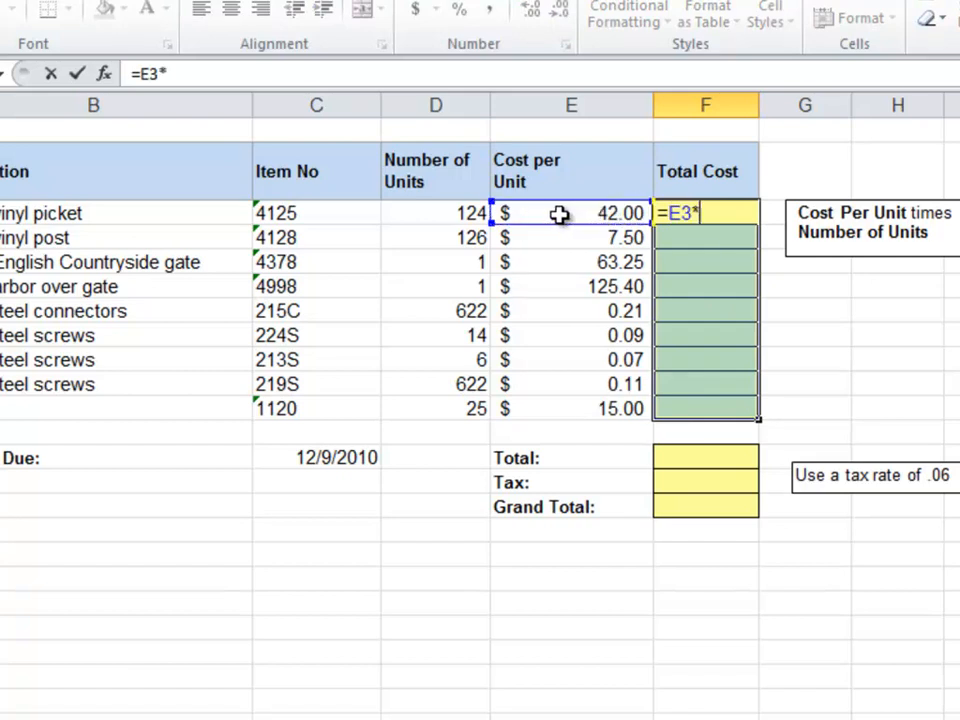
{"action": "left_click", "coordinate": [440, 217]}
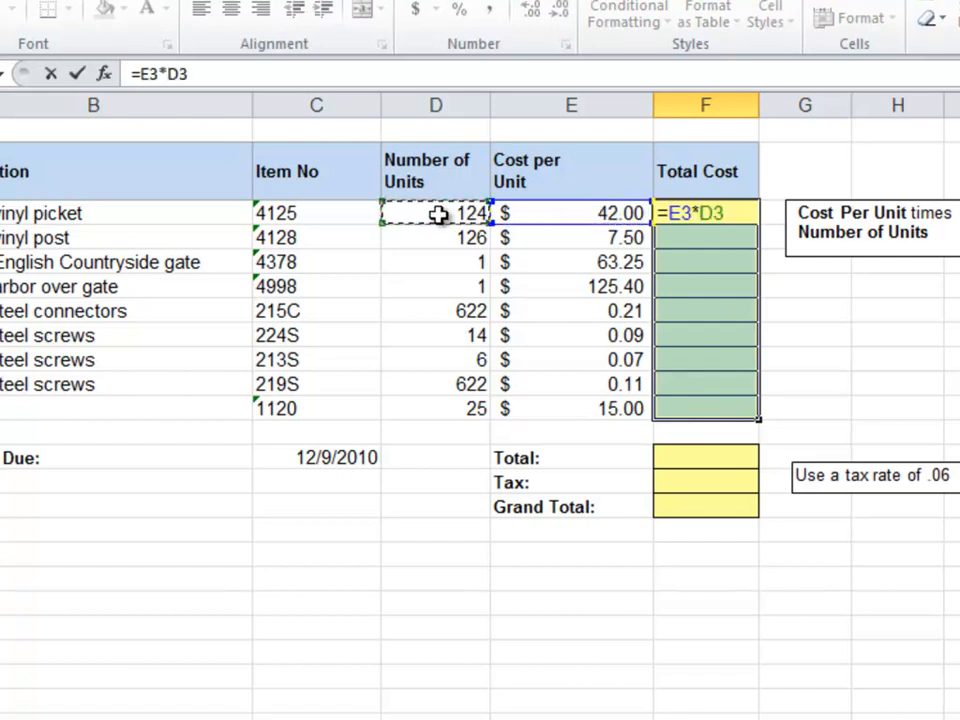
{"action": "key", "text": "ctrl+Return"}
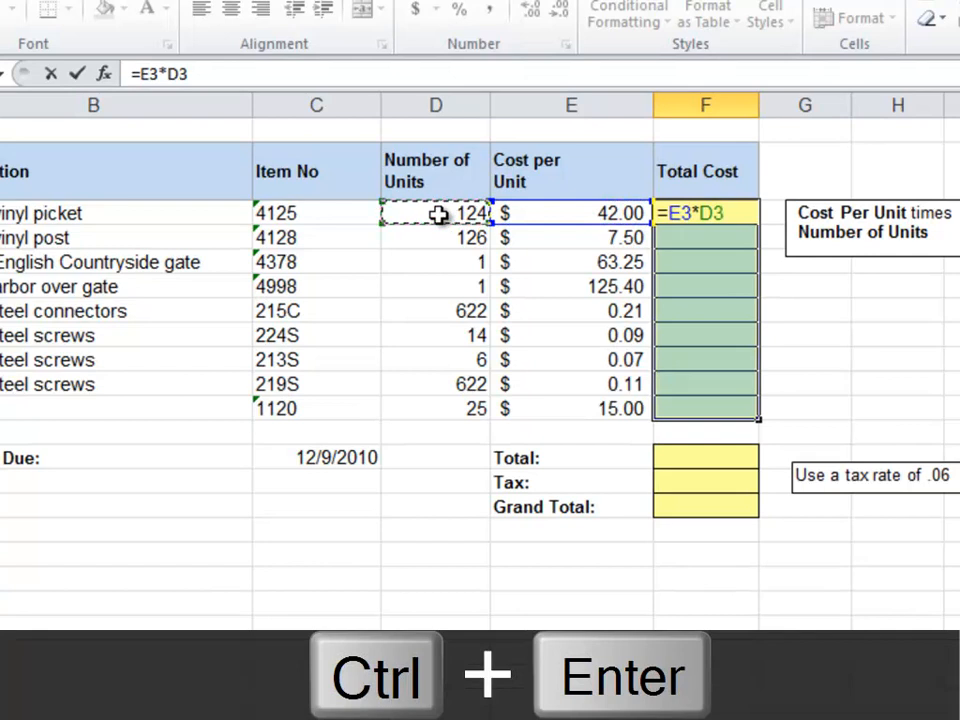
{"action": "key", "text": "ctrl+Return"}
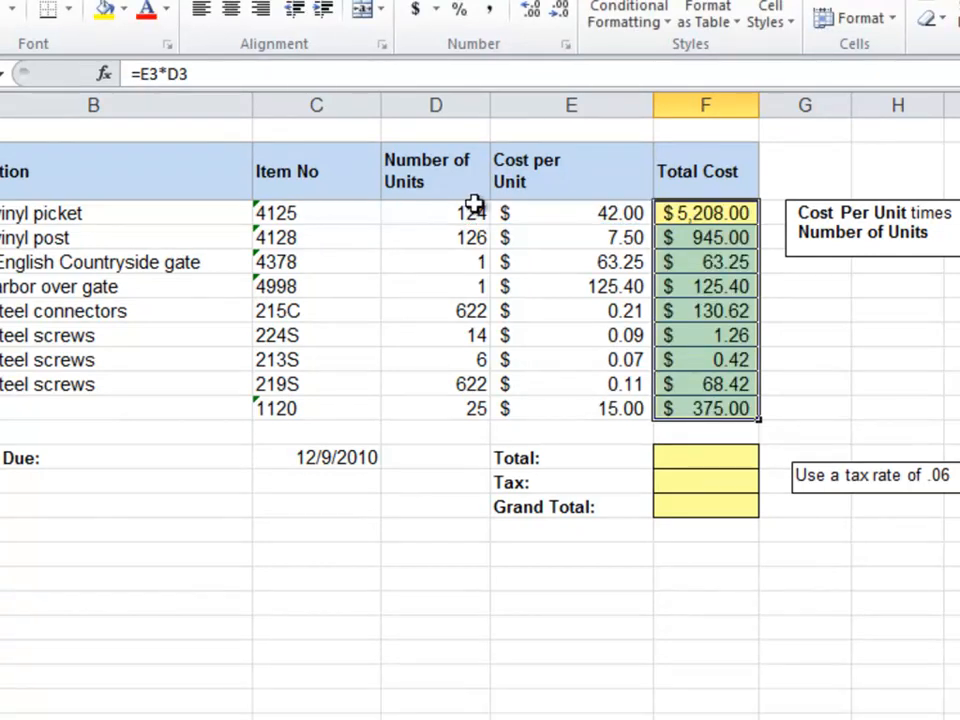
Enter =F3+F4+F5+F6+F7+F8+F9+F10+F11 in F13 for an invoice Total of $6,917.37
{"action": "left_click", "coordinate": [700, 465]}
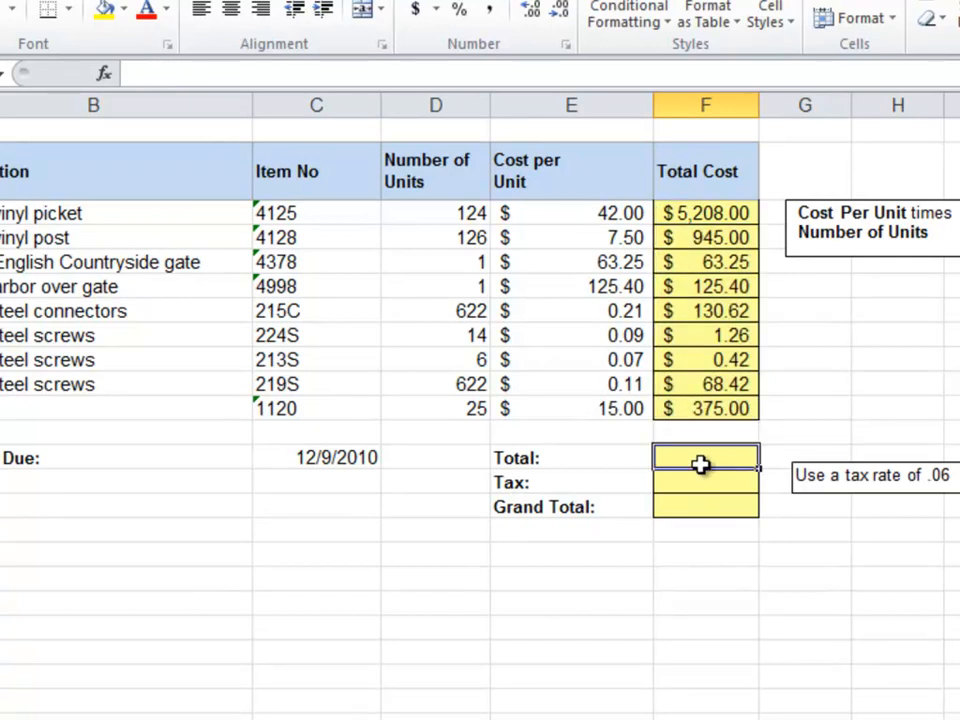
{"action": "type", "text": "="}
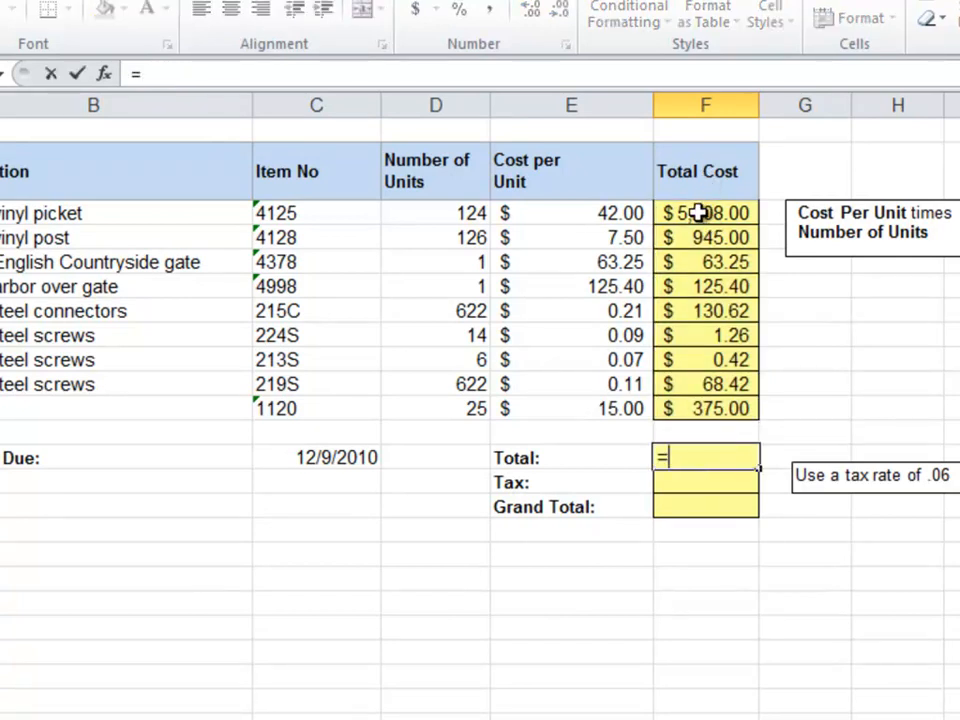
{"action": "left_click", "coordinate": [701, 212]}
{"action": "type", "text": "+"}
{"action": "left_click", "coordinate": [694, 237]}
{"action": "type", "text": "+"}
{"action": "left_click", "coordinate": [692, 261]}
{"action": "type", "text": "+"}
{"action": "left_click", "coordinate": [700, 287]}
{"action": "type", "text": "+"}
{"action": "left_click", "coordinate": [698, 312]}
{"action": "type", "text": "+"}
{"action": "left_click", "coordinate": [690, 336]}
{"action": "type", "text": "+"}
{"action": "left_click", "coordinate": [683, 361]}
{"action": "type", "text": "+"}
{"action": "left_click", "coordinate": [679, 388]}
{"action": "type", "text": "+"}
{"action": "left_click", "coordinate": [679, 408]}
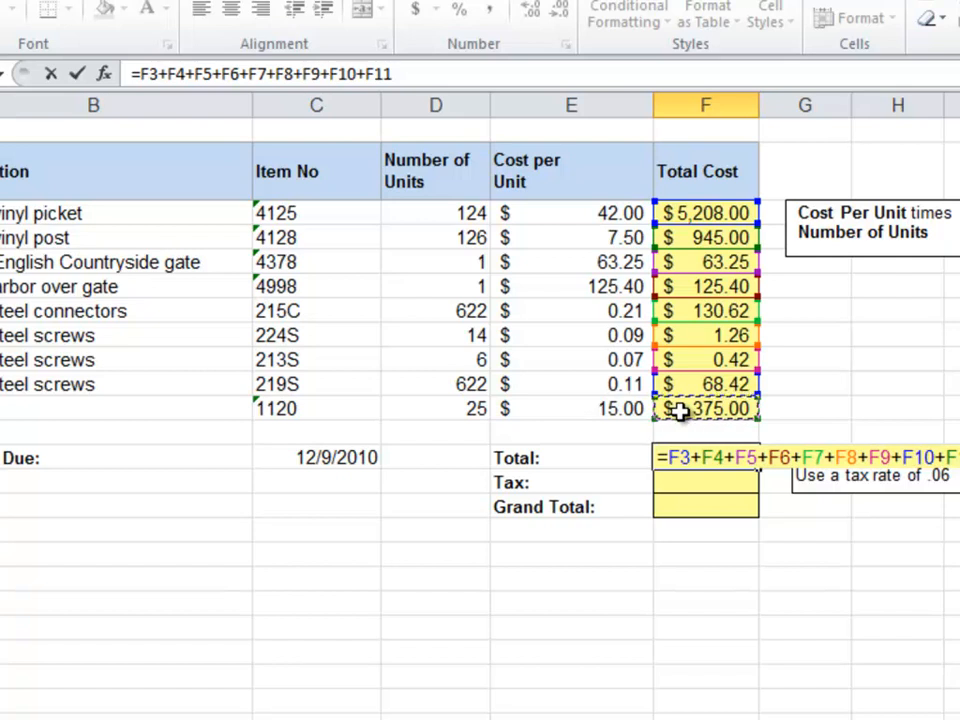
{"action": "key", "text": "Return"}
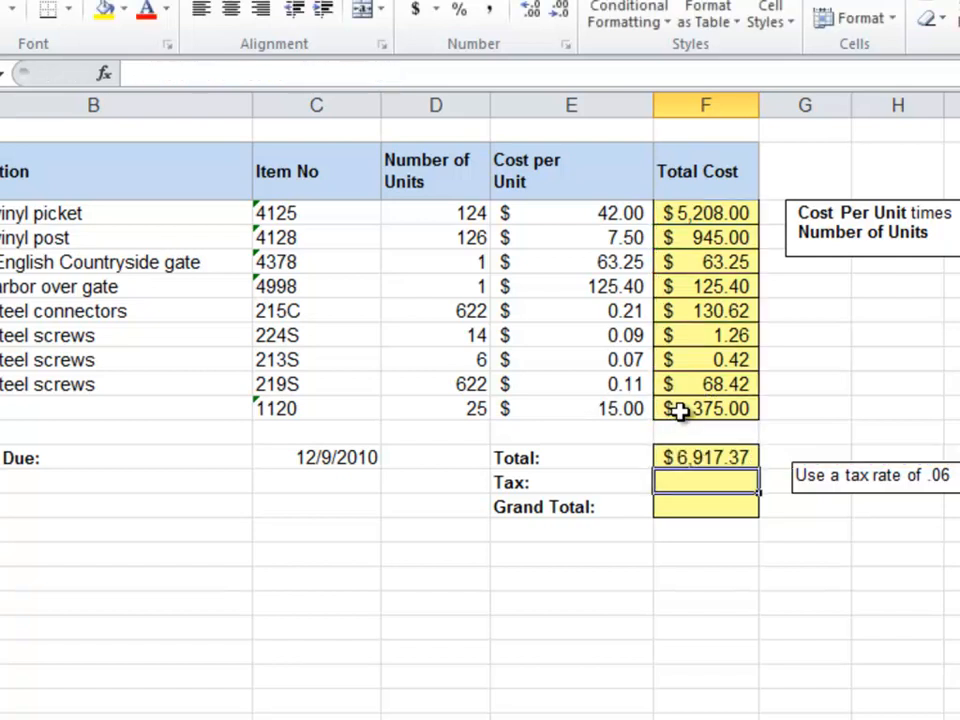
Enter =F13*.06 in F14 so Tax shows $415.04
{"action": "type", "text": "="}
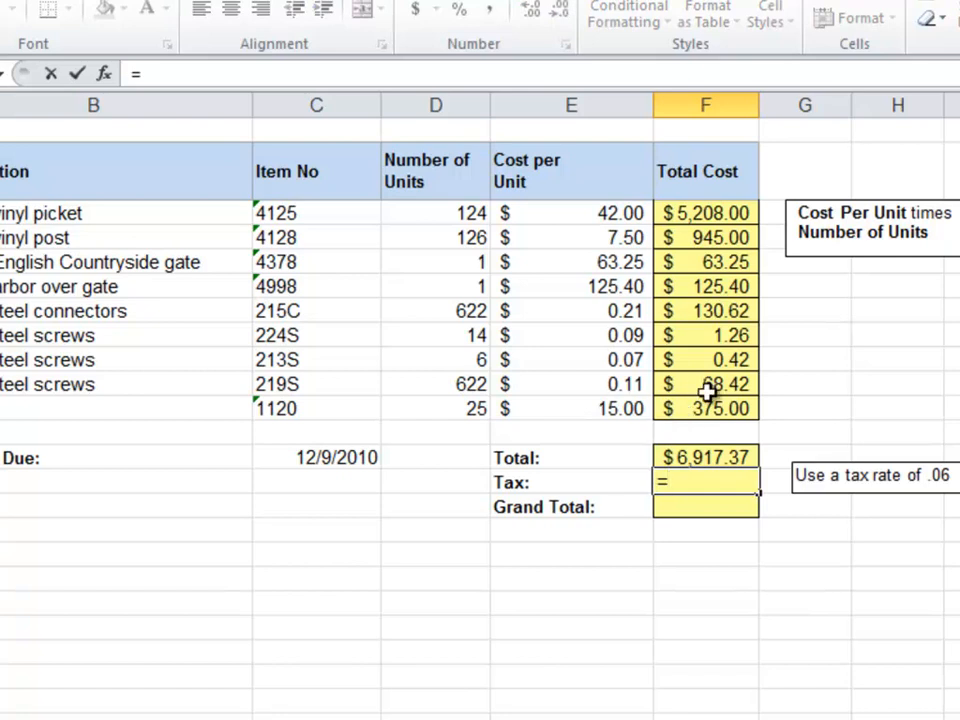
{"action": "left_click", "coordinate": [704, 452]}
{"action": "type", "text": "*"}
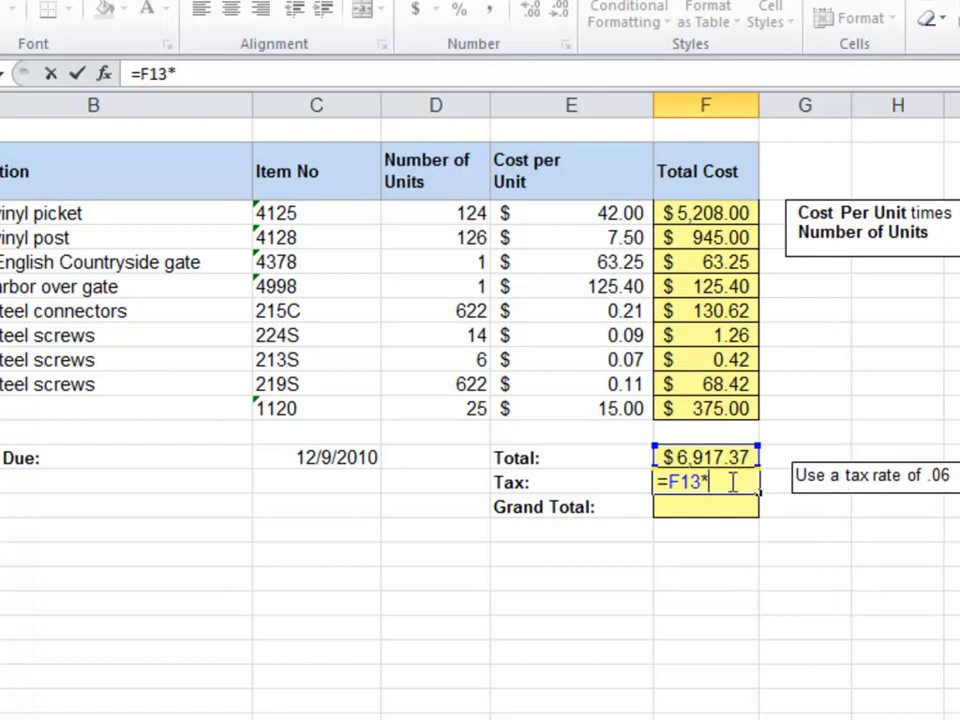
{"action": "type", "text": ".06"}
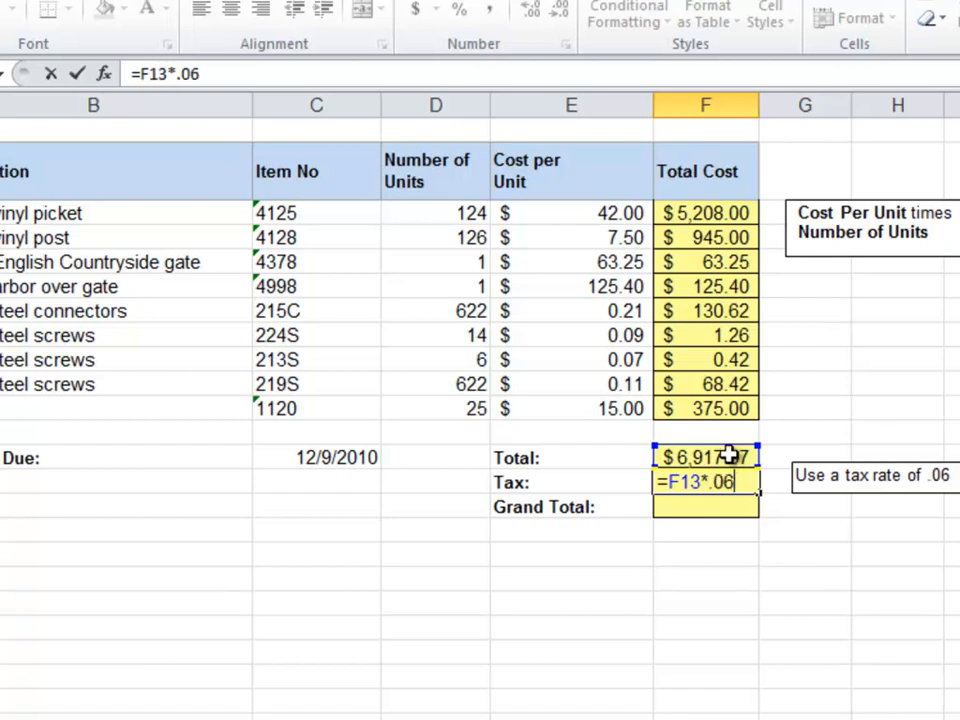
{"action": "key", "text": "Return"}
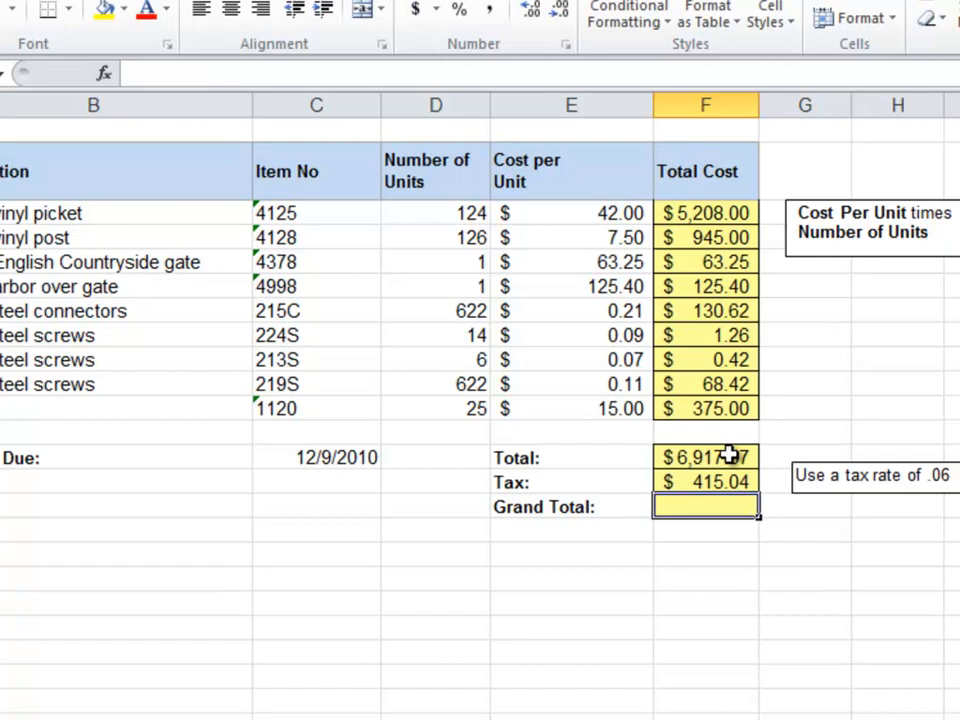
Enter =F13+F14 in F15 so Grand Total shows $7,332.41
{"action": "type", "text": "="}
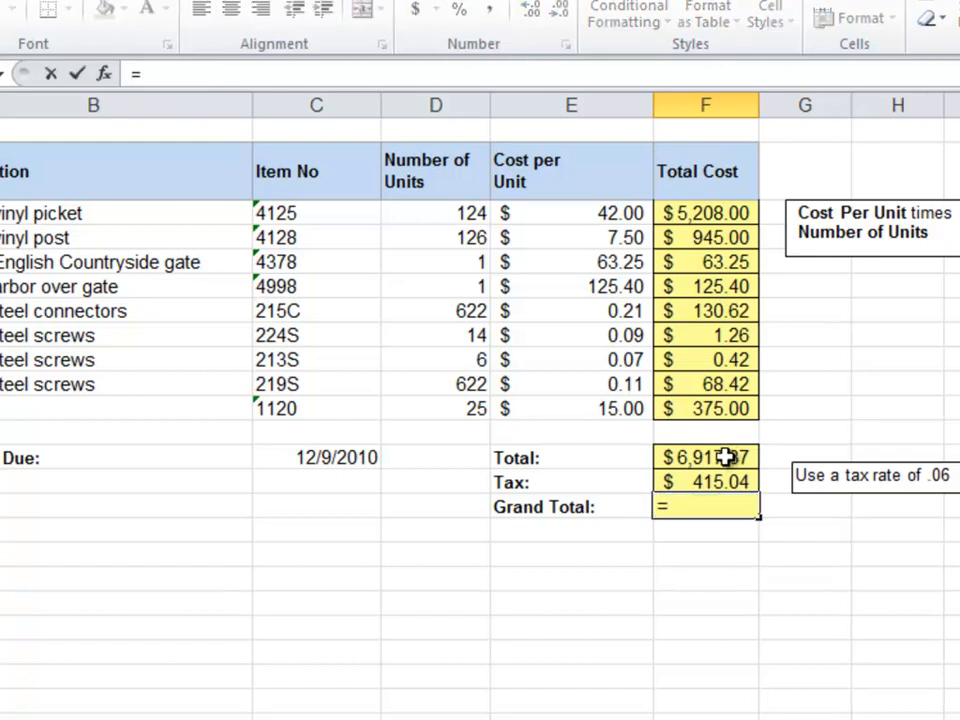
{"action": "left_click", "coordinate": [729, 456]}
{"action": "type", "text": "+"}
{"action": "left_click", "coordinate": [706, 482]}
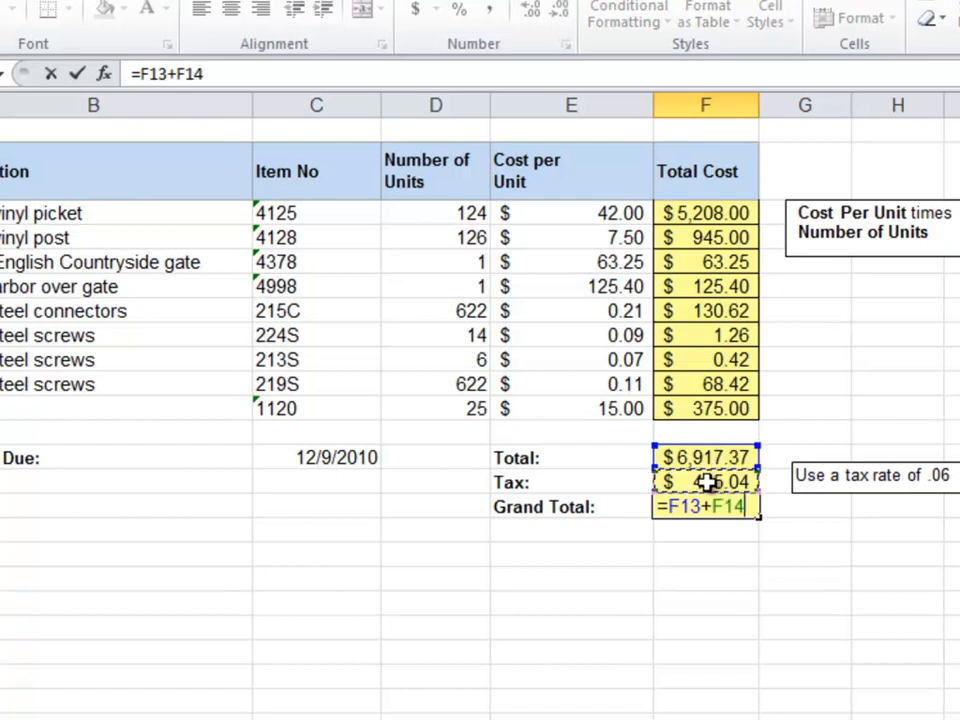
{"action": "key", "text": "Return"}
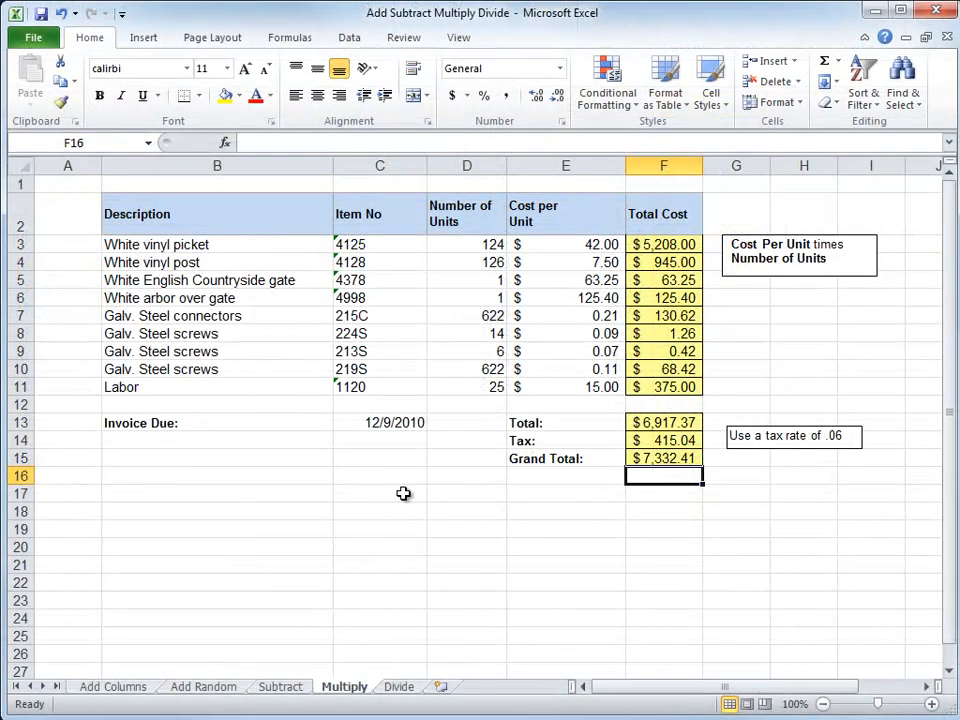
On the Divide sheet, enter =C3/B3 in D3, giving a Bonus % of 5%
{"action": "left_click", "coordinate": [399, 687]}
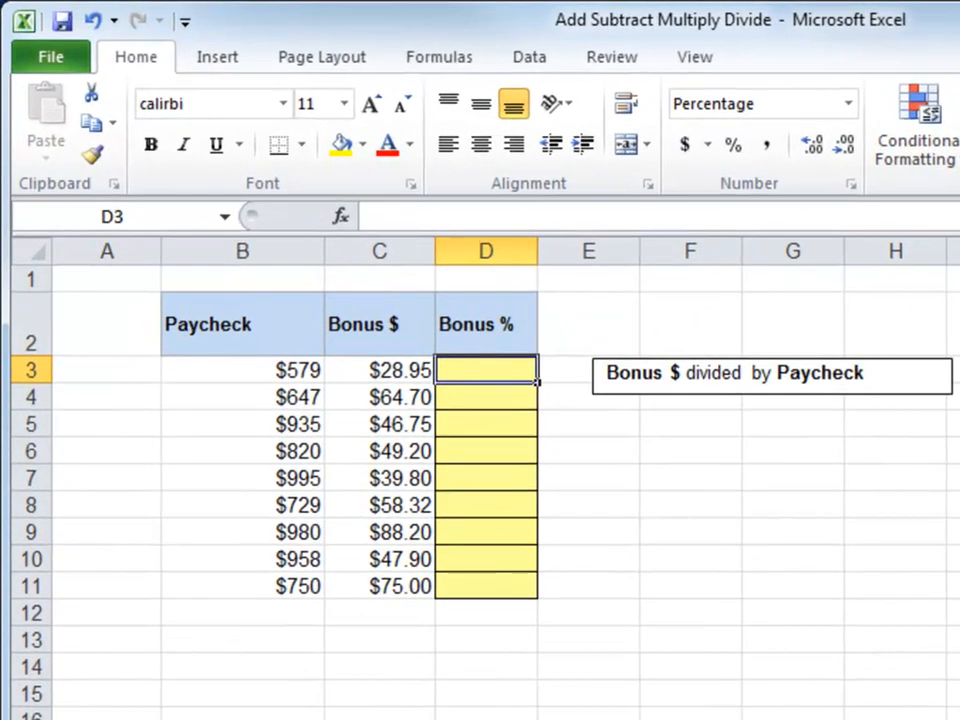
{"action": "type", "text": "="}
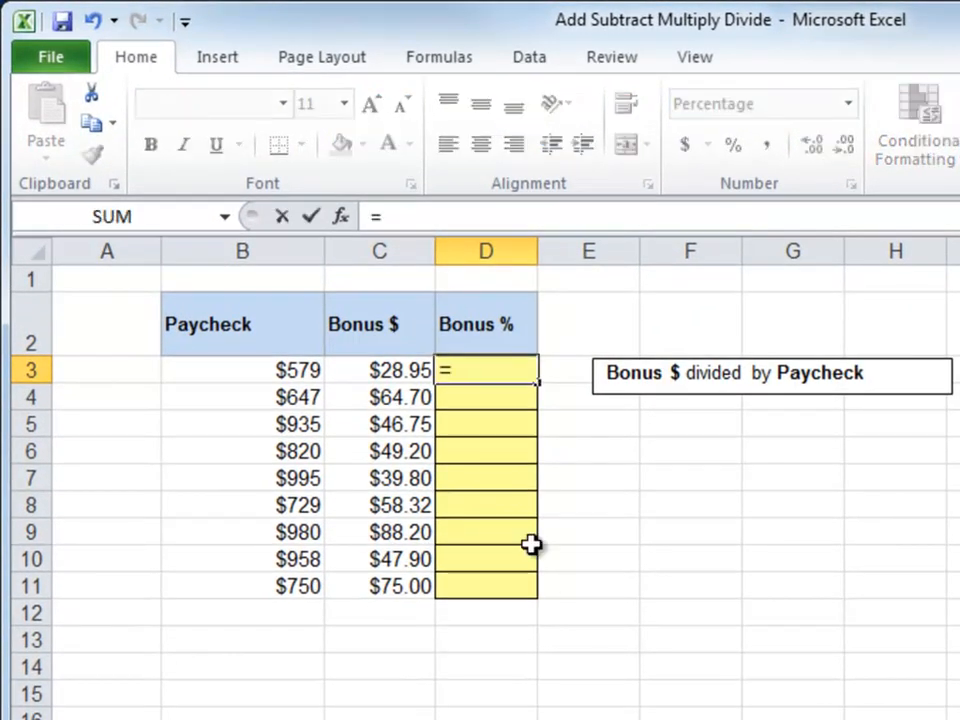
{"action": "left_click", "coordinate": [373, 379]}
{"action": "type", "text": "/"}
{"action": "left_click", "coordinate": [287, 370]}
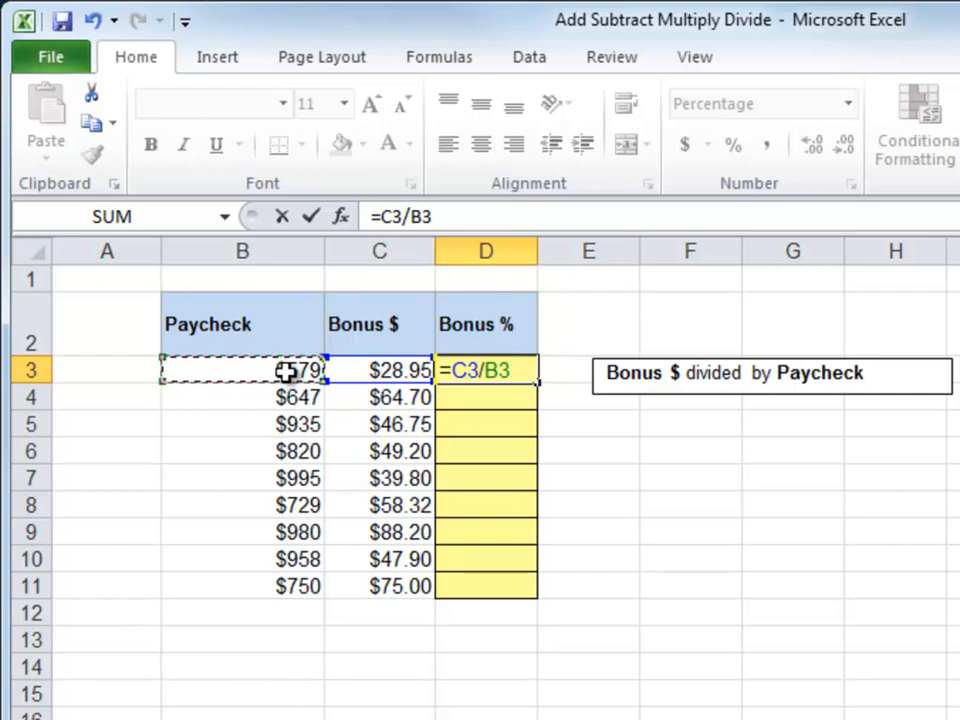
{"action": "key", "text": "ctrl+Return"}
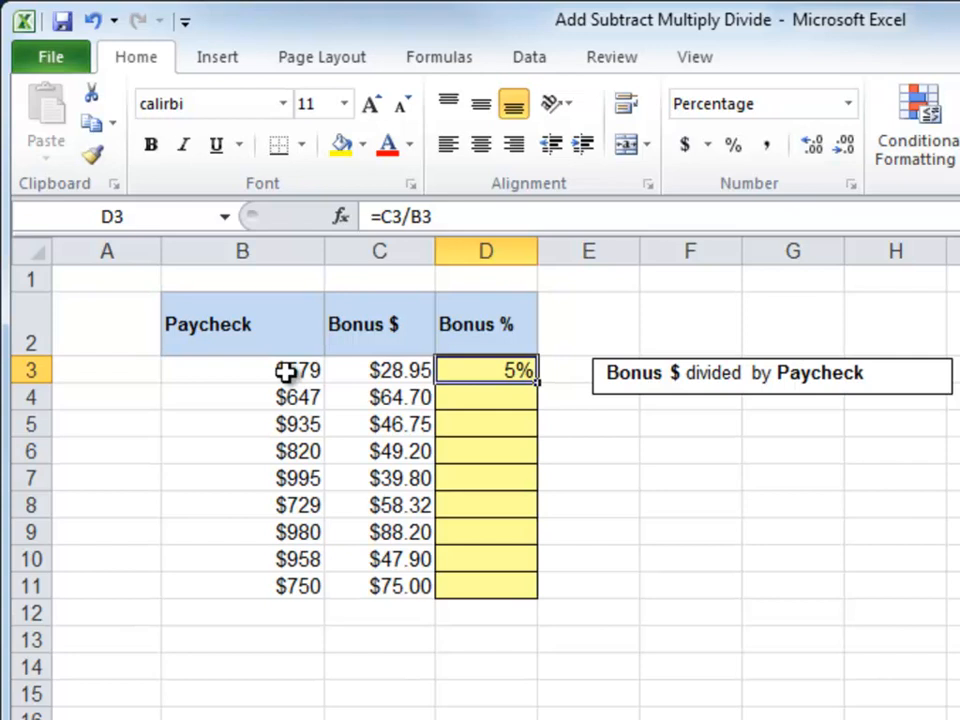
Fill the D3 Bonus % formula down to D11, showing 5%, 10%, 5%, 6%, 4%, 8%, 9%, 5%, 10%
{"action": "double_click", "coordinate": [538, 381]}
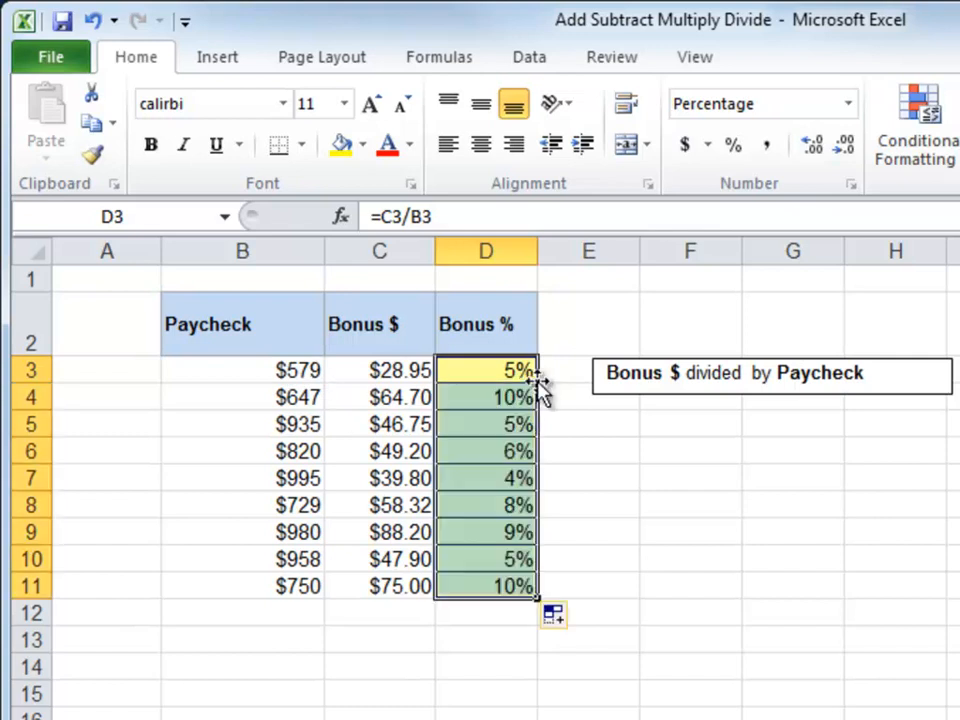
{"action": "left_click", "coordinate": [505, 371]}
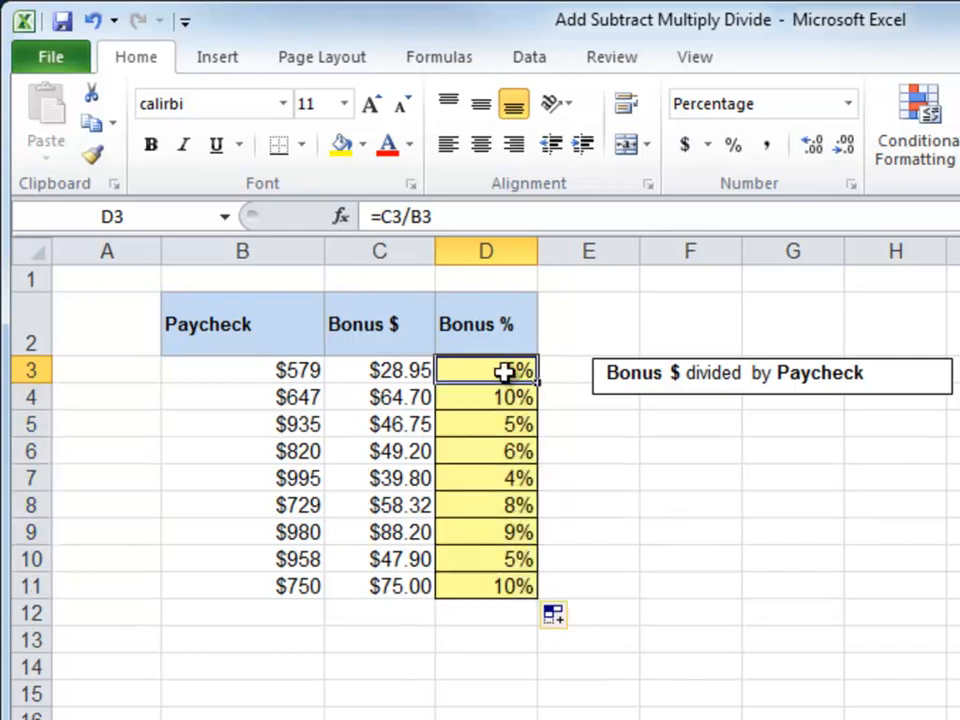